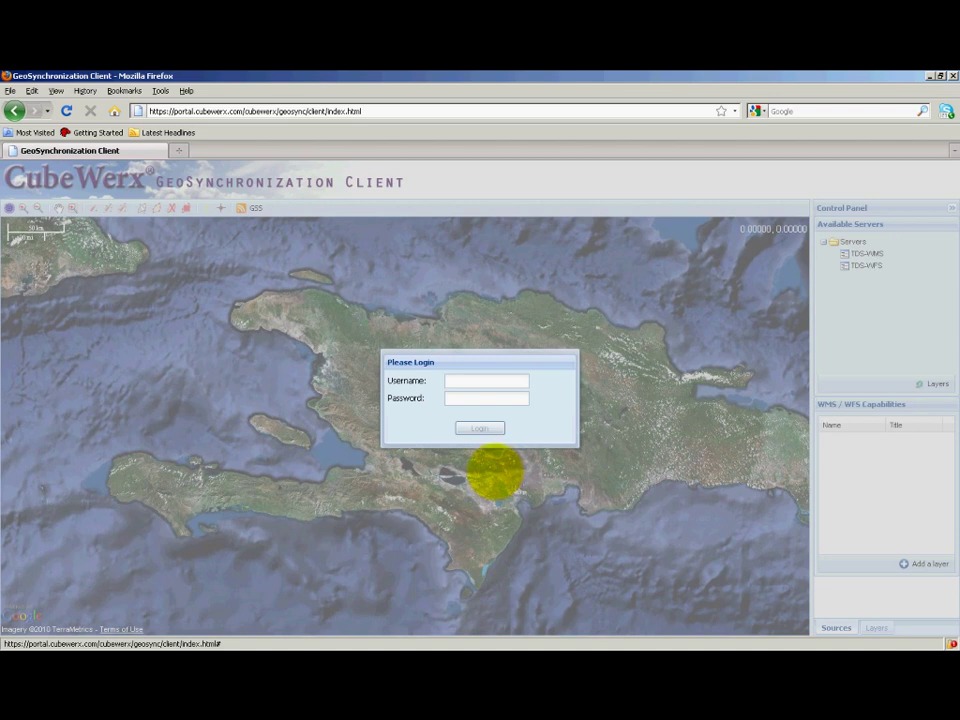
# - Log in with the collector account's username and password and acknowledge the collector identification notice
pyautogui.click(502, 382)
pyautogui.write('peter-c')
pyautogui.press('Tab')
pyautogui.write('•••••••')
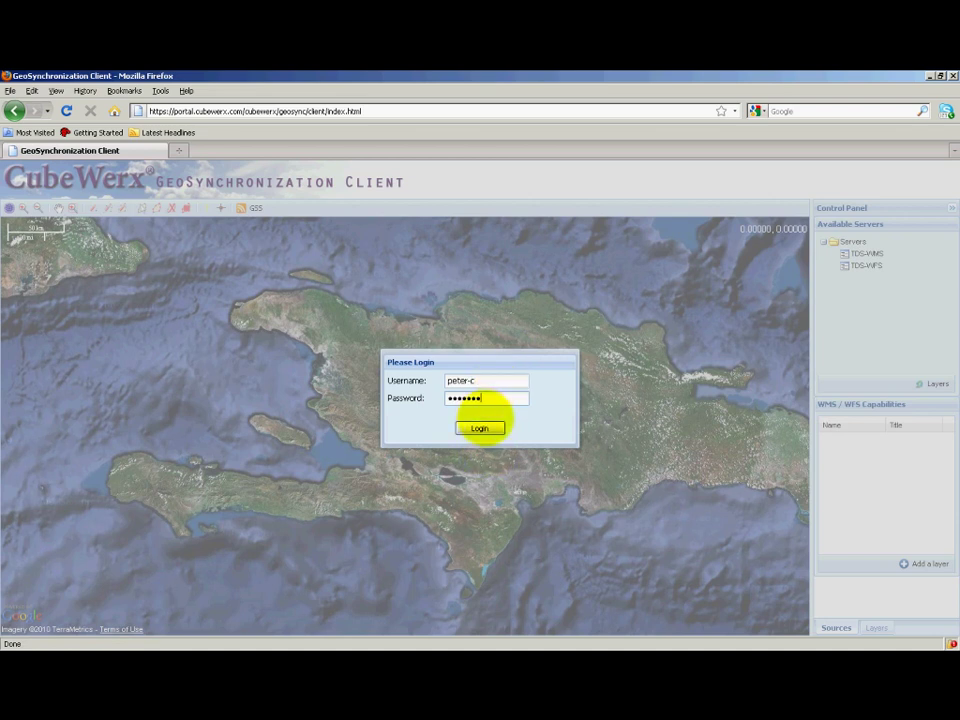
pyautogui.click(482, 426)
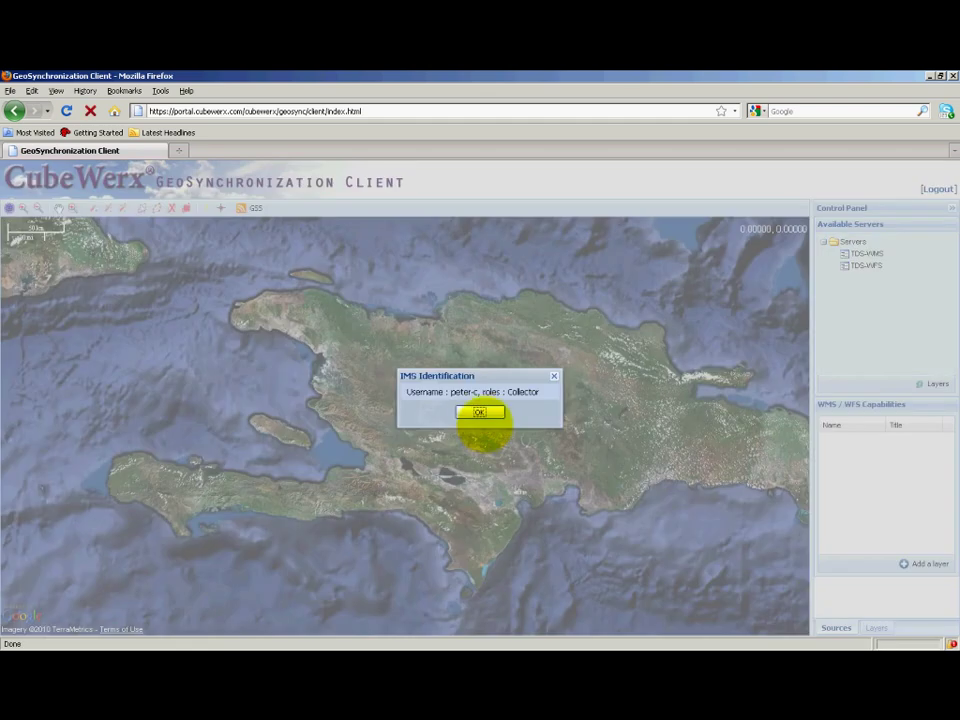
pyautogui.click(480, 411)
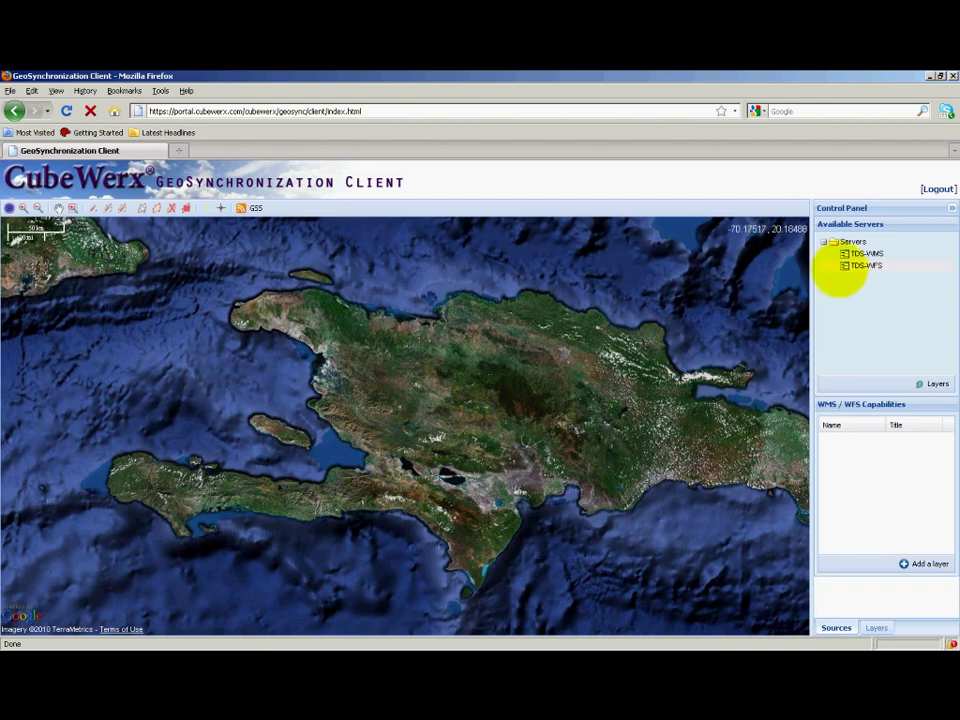
# - Add the DAMAGEDBUILDINGS layer from the TDS-WMS server to the map
pyautogui.click(858, 254)
pyautogui.click(936, 384)
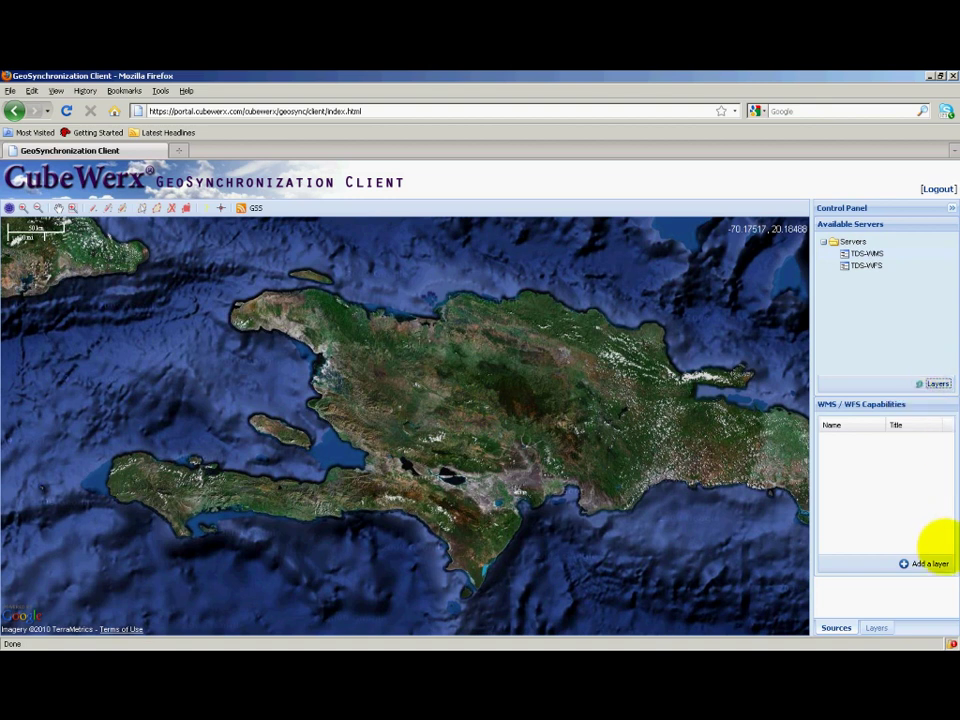
pyautogui.click(946, 540)
pyautogui.moveTo(946, 540); pyautogui.dragTo(946, 540)
pyautogui.click(921, 484)
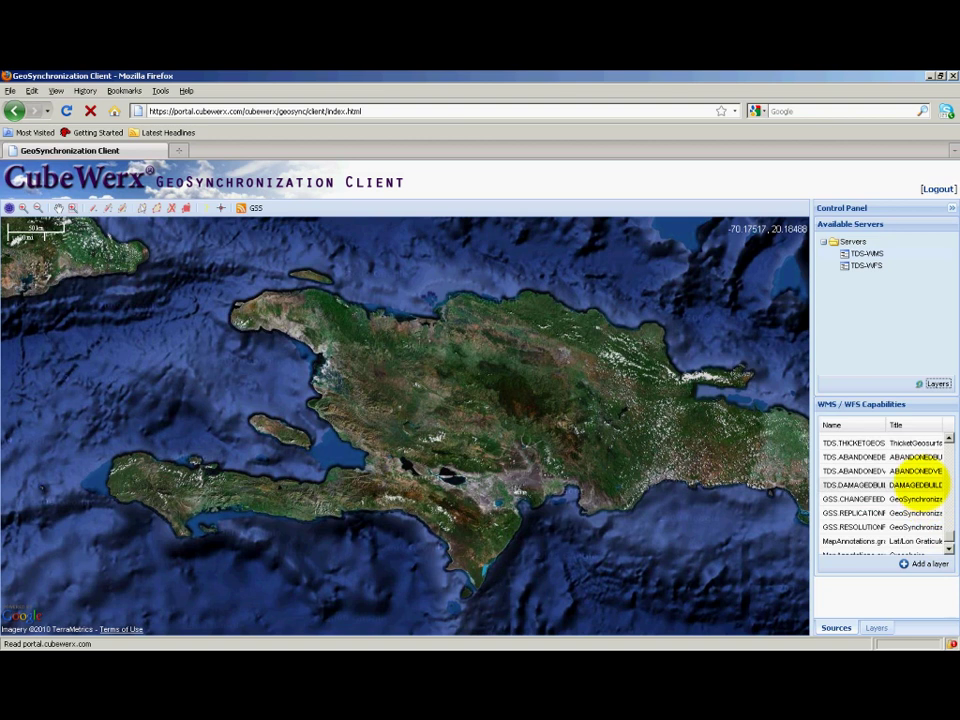
pyautogui.click(923, 563)
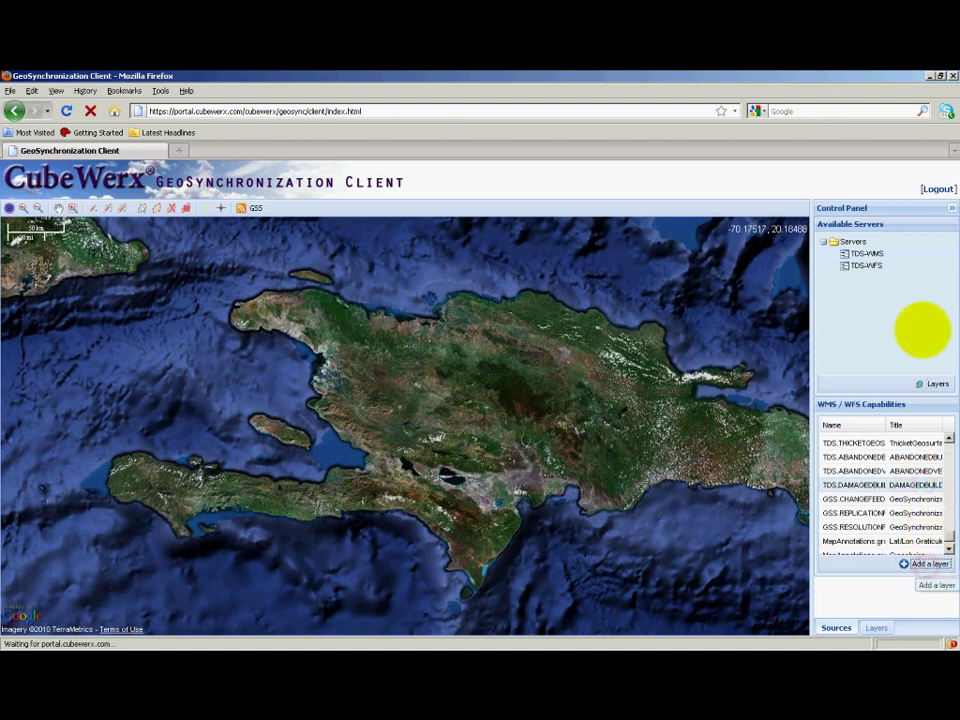
# - Add the DAMAGEDBUILDINGS feature layer from the TDS-WFS server to the map
pyautogui.click(866, 265)
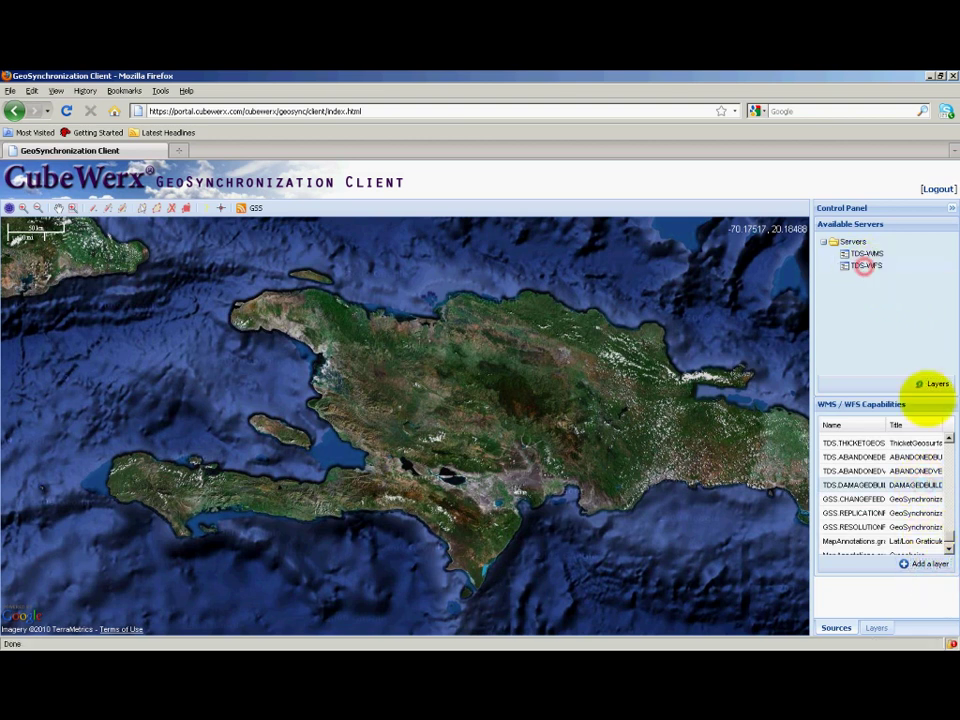
pyautogui.click(934, 384)
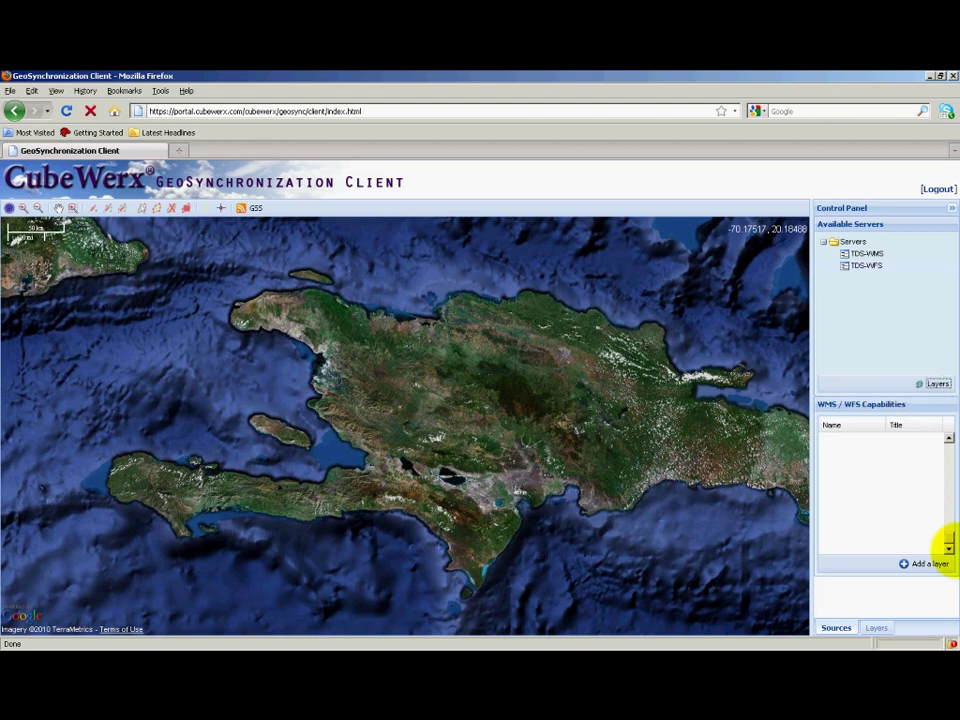
pyautogui.click(948, 535)
pyautogui.click(947, 535)
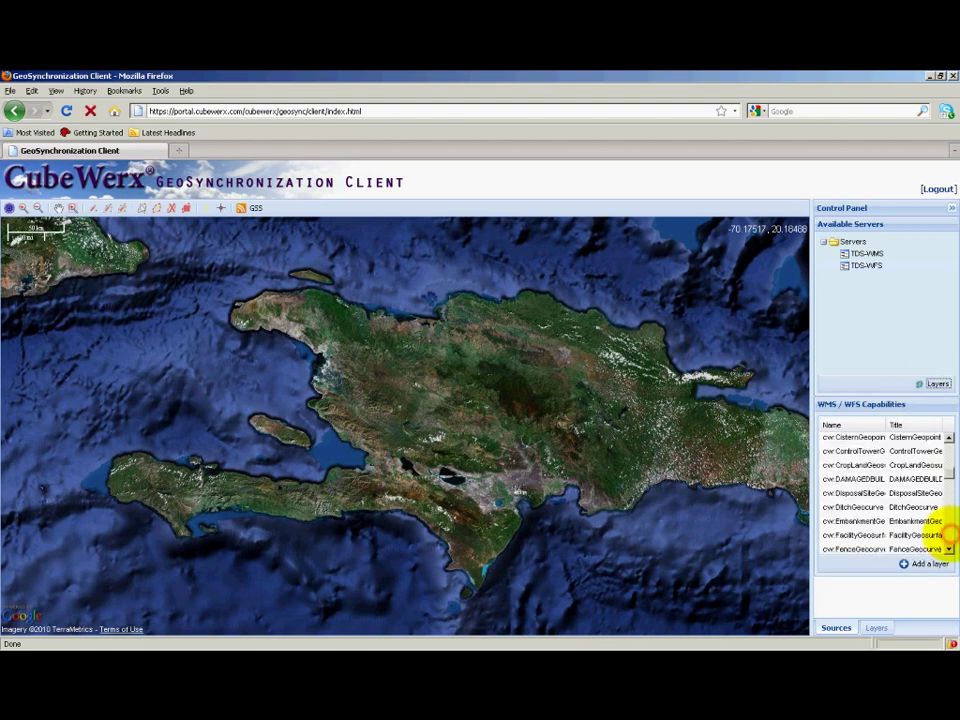
pyautogui.click(917, 479)
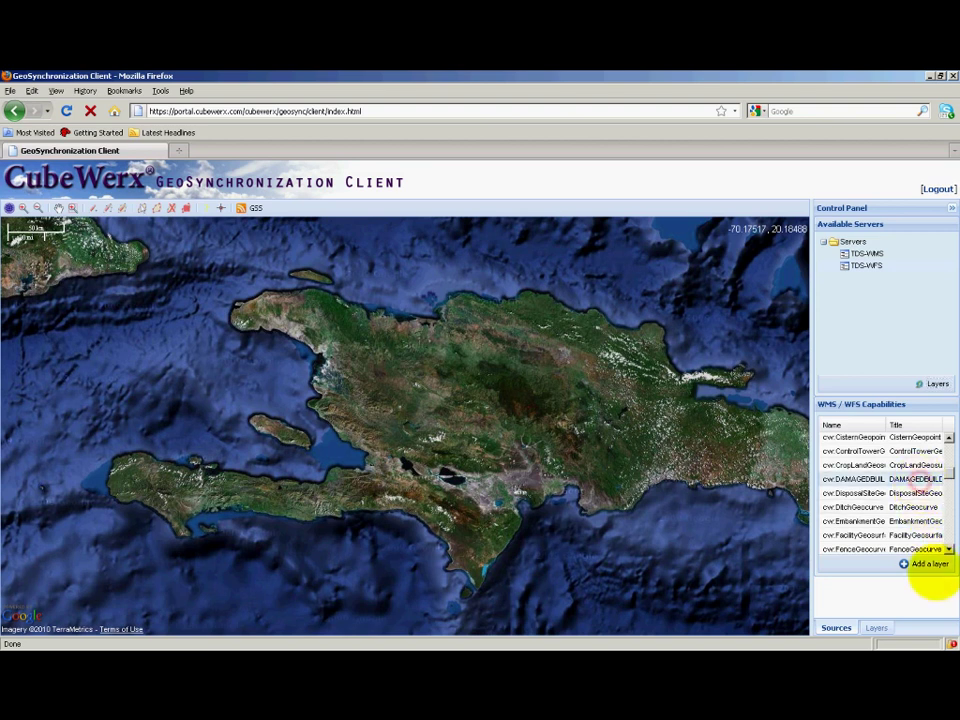
pyautogui.click(926, 565)
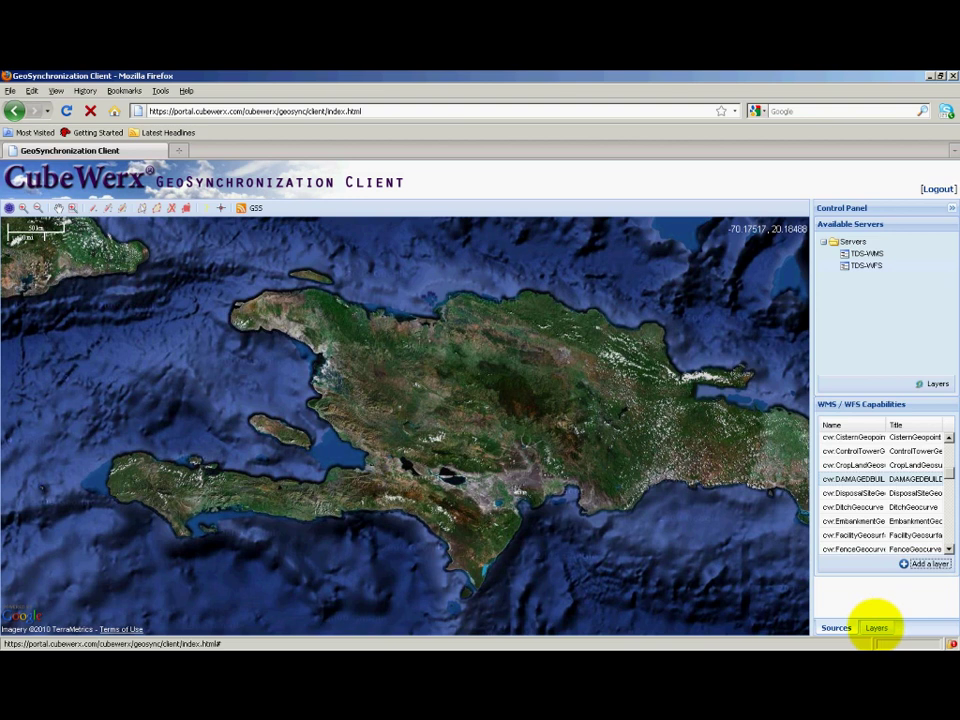
# - Display the Control Panel's layer list showing Google Hybrid and both DAMAGEDBUILDINGS layers
pyautogui.click(876, 627)
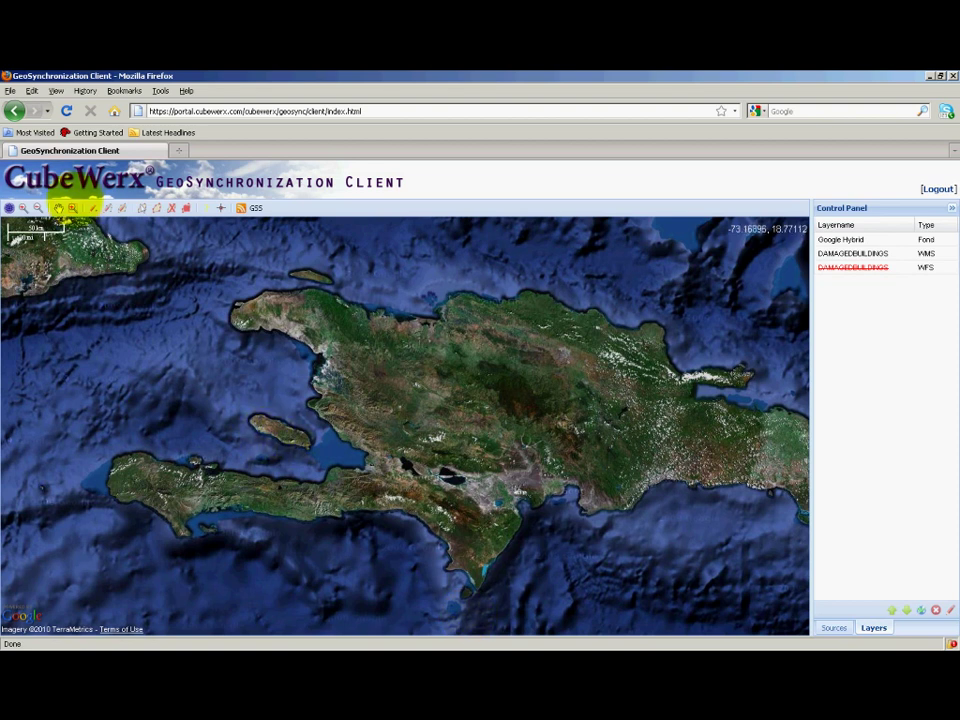
# - Zoom by box onto Port-au-Prince, then the airport, then the neighbourhood south of it
pyautogui.click(71, 207)
pyautogui.moveTo(362, 438); pyautogui.dragTo(402, 490)
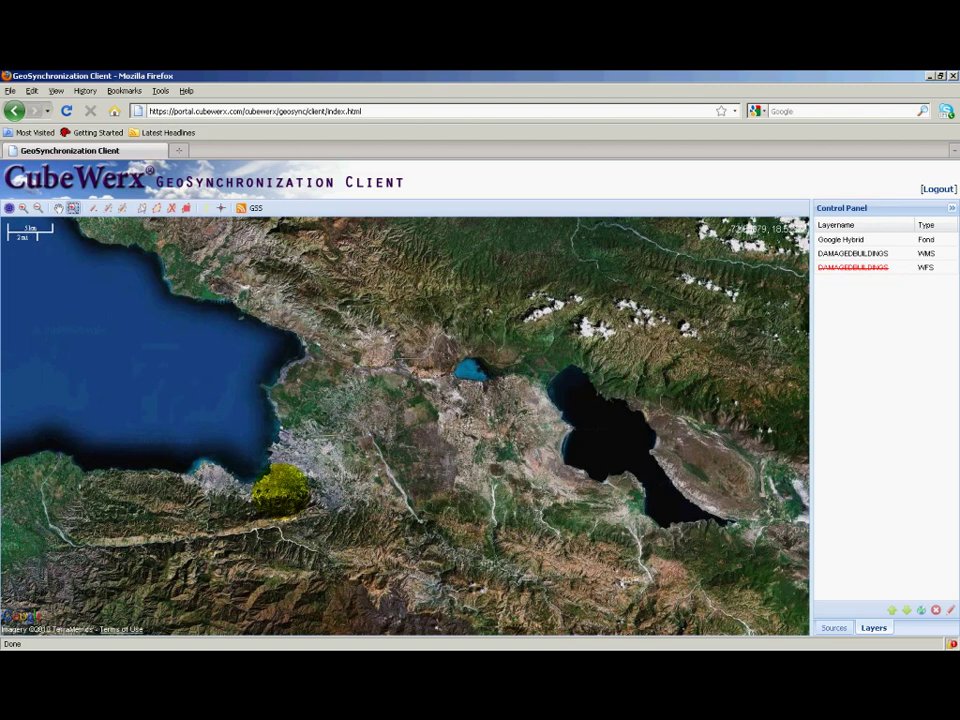
pyautogui.moveTo(300, 418); pyautogui.dragTo(346, 461)
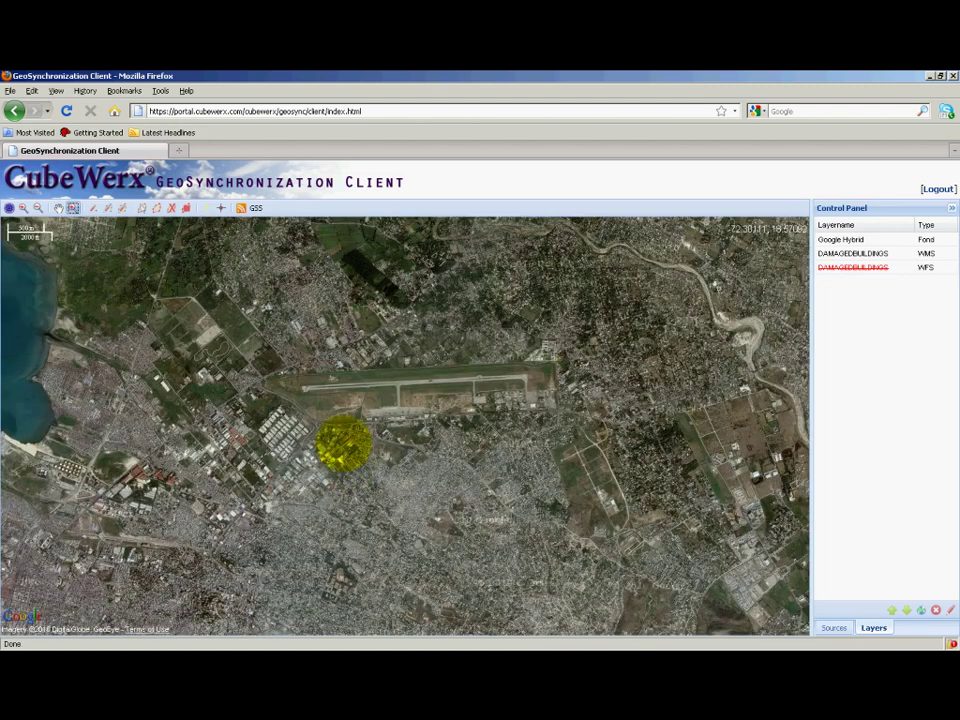
pyautogui.moveTo(288, 314); pyautogui.dragTo(327, 352)
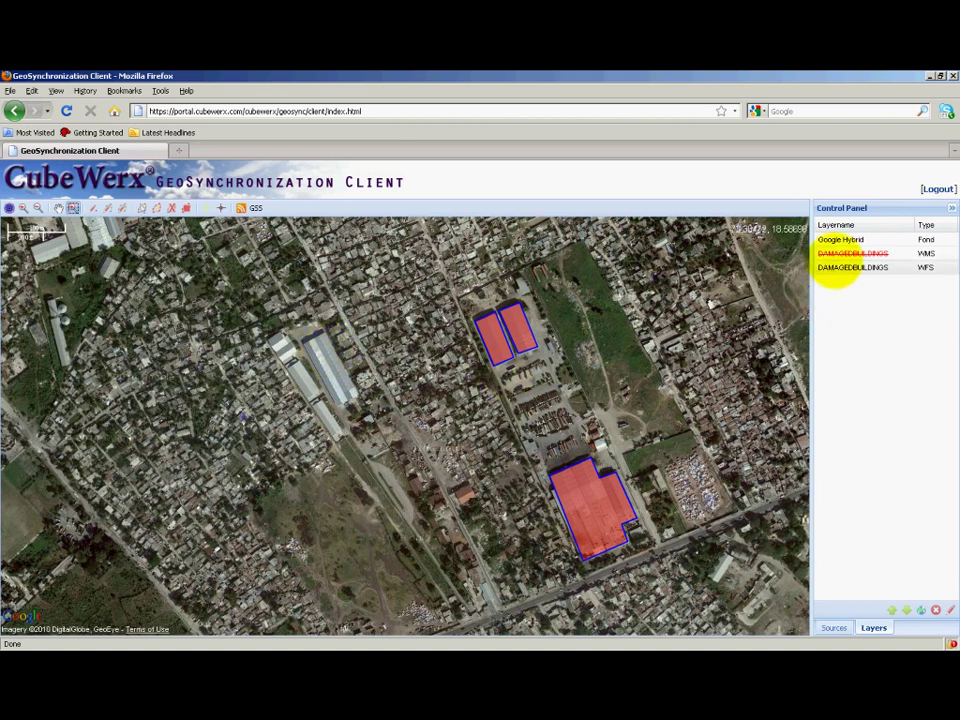
# - Edit the DAMAGEDBUILDINGS WFS layer and trace the long warehouse roof as a four-corner polygon
pyautogui.click(836, 266)
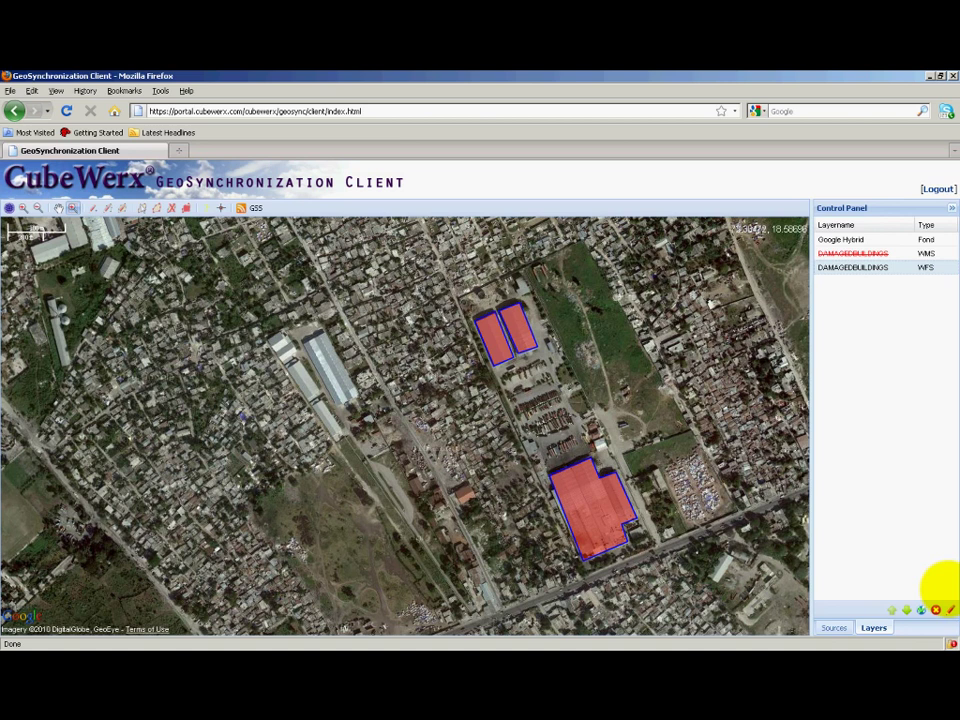
pyautogui.click(949, 609)
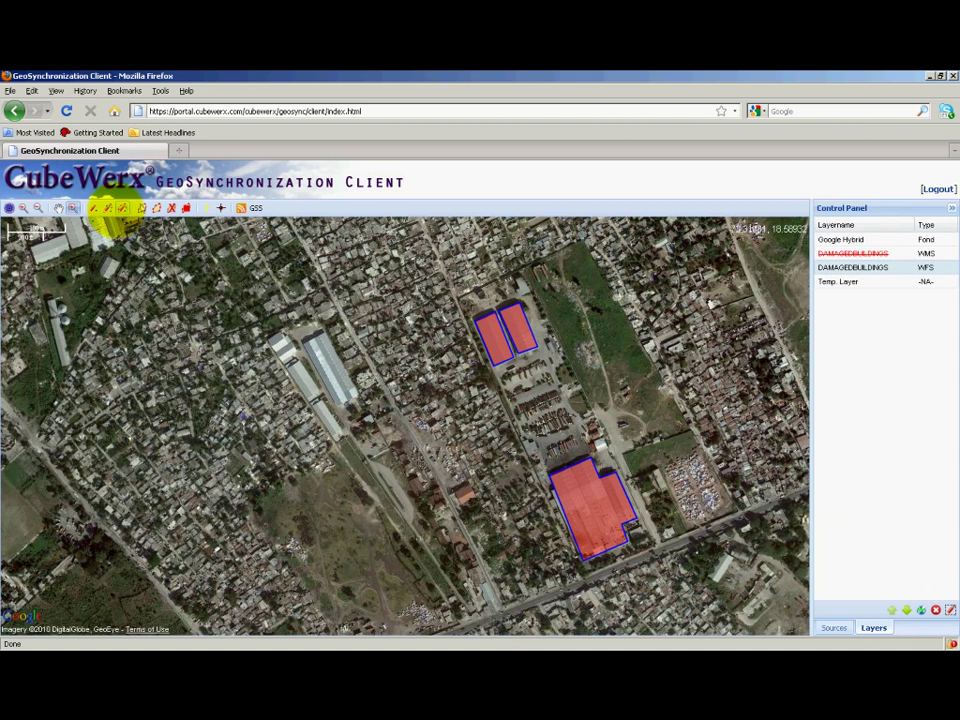
pyautogui.click(122, 207)
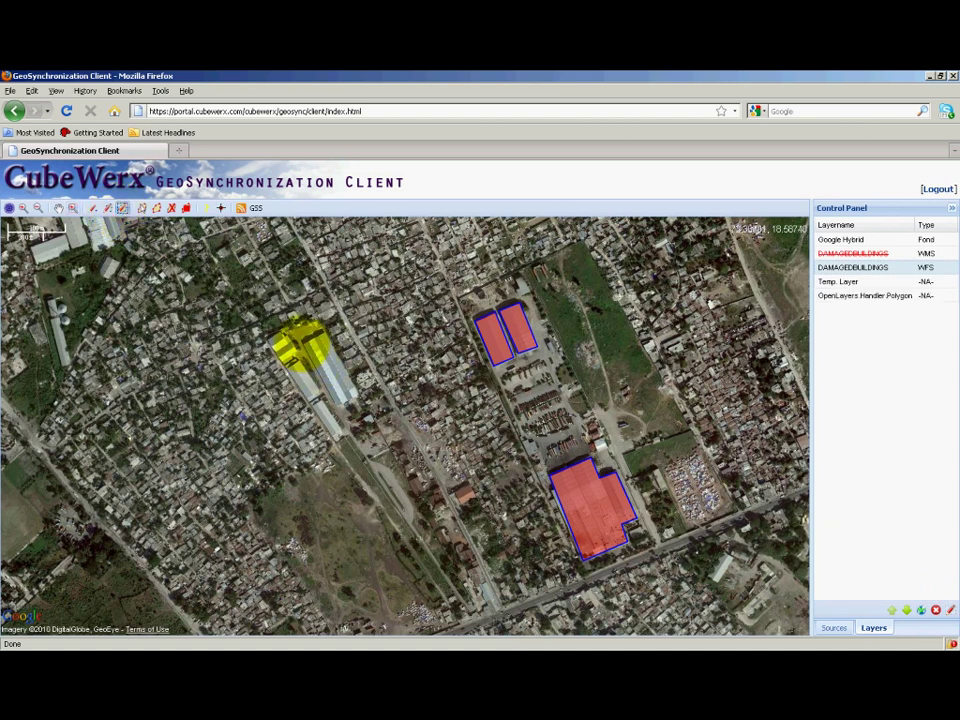
pyautogui.click(298, 340)
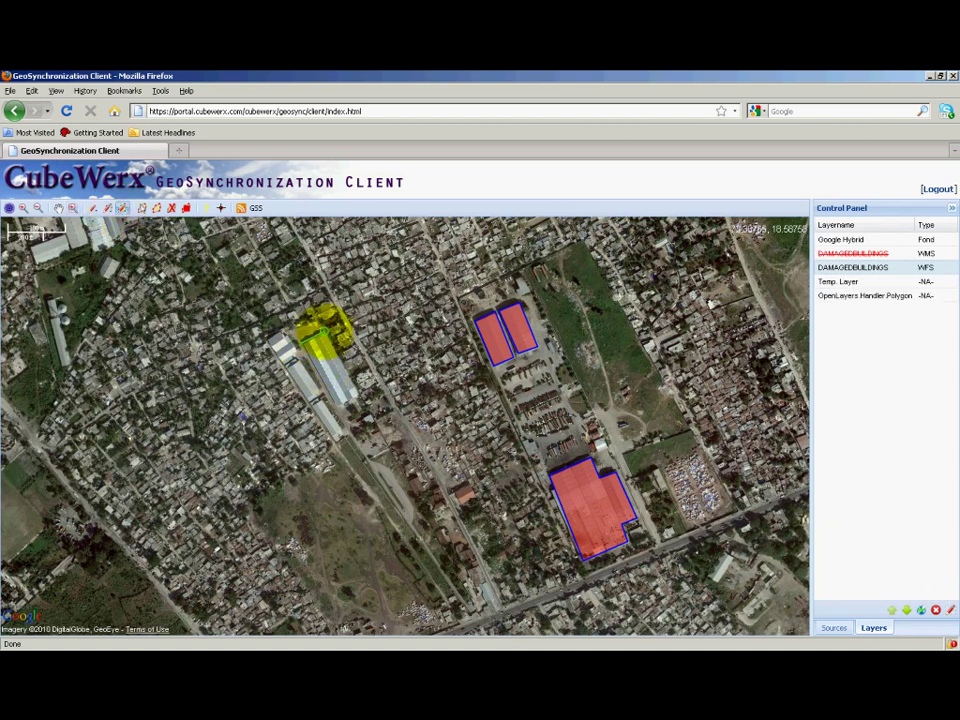
pyautogui.click(323, 332)
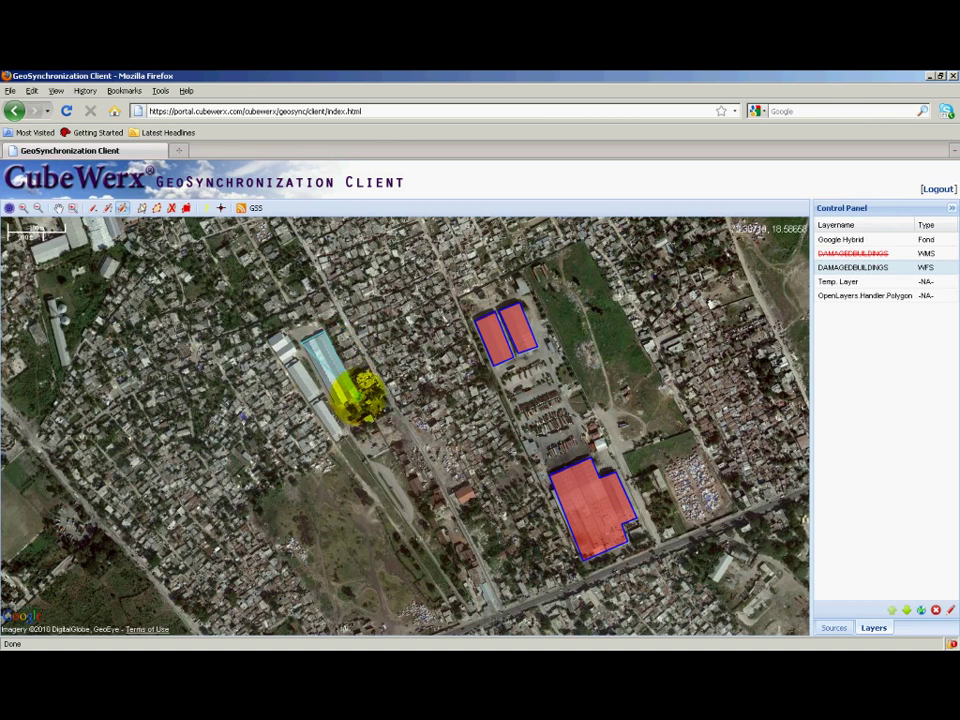
pyautogui.click(358, 393)
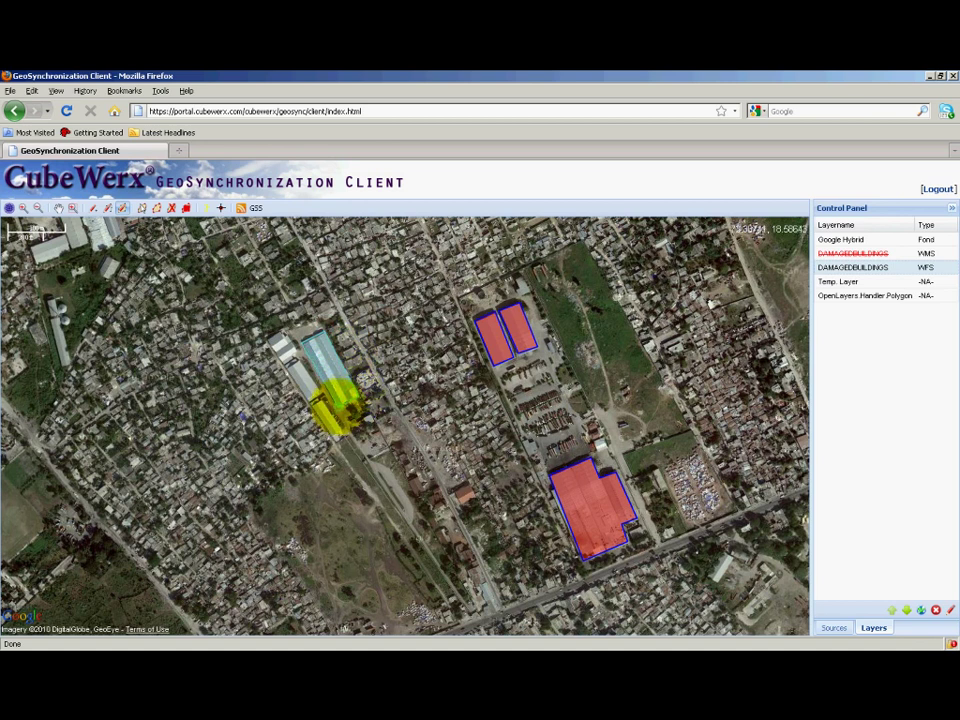
pyautogui.doubleClick(334, 408)
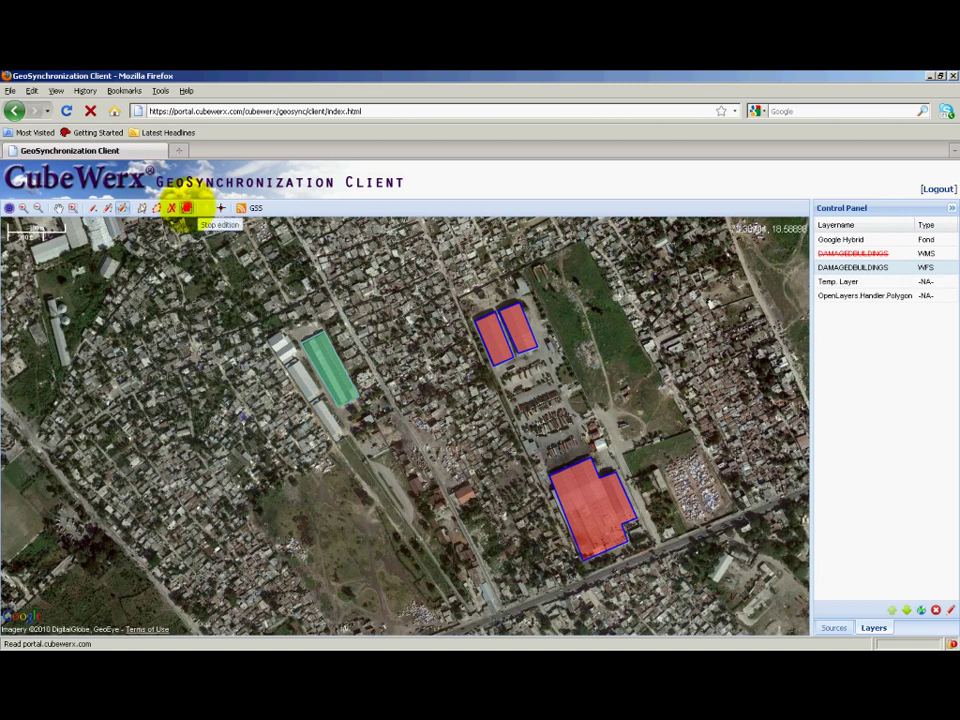
# - Stop editing and set ASSESSMENT to 'Structurally unsound' and RECOMMENDATION to 'Demolish', then submit
pyautogui.click(186, 208)
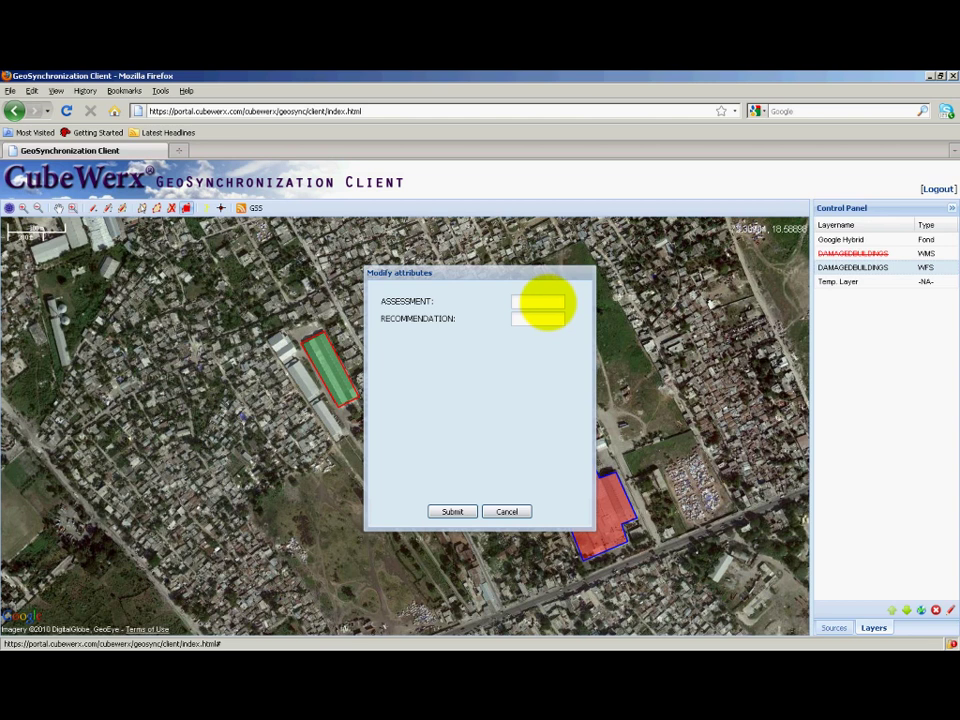
pyautogui.click(541, 301)
pyautogui.write('Struc')
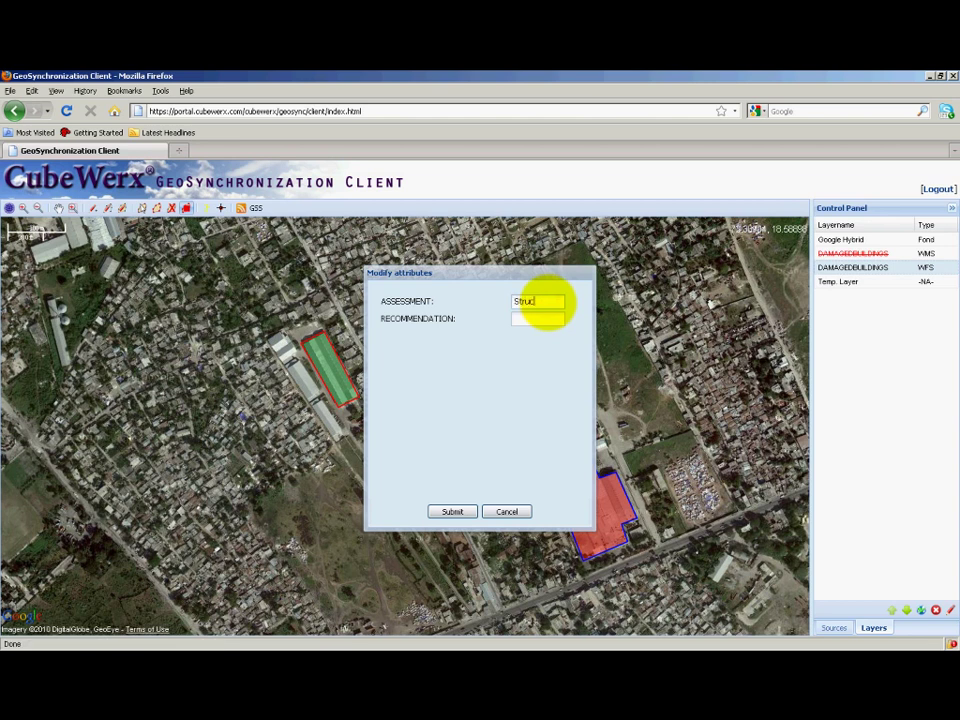
pyautogui.write('turally unsound')
pyautogui.press('Tab')
pyautogui.write('Demolish')
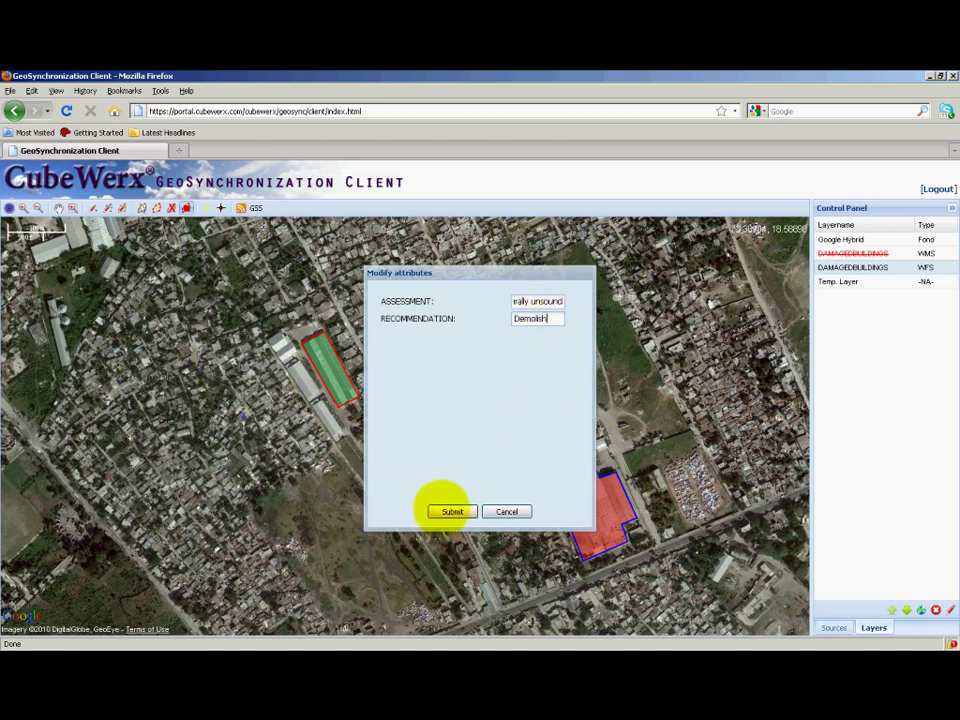
pyautogui.click(452, 511)
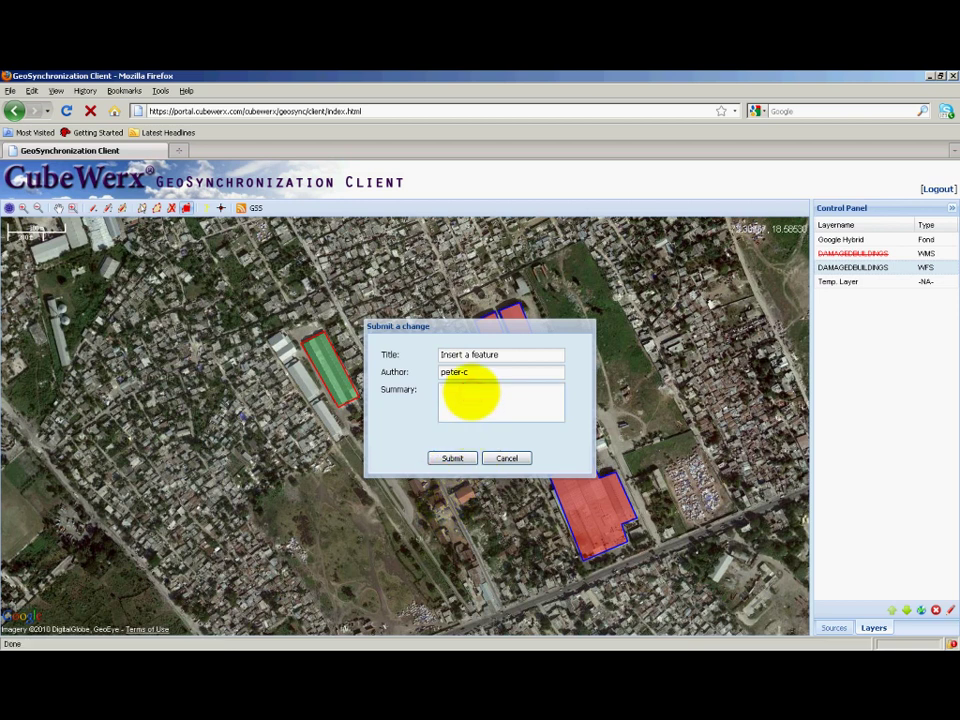
# - Submit the insert with summary 'Demolish identified building.', confirm the sent message, and log out
pyautogui.write('Demolish identified building.')
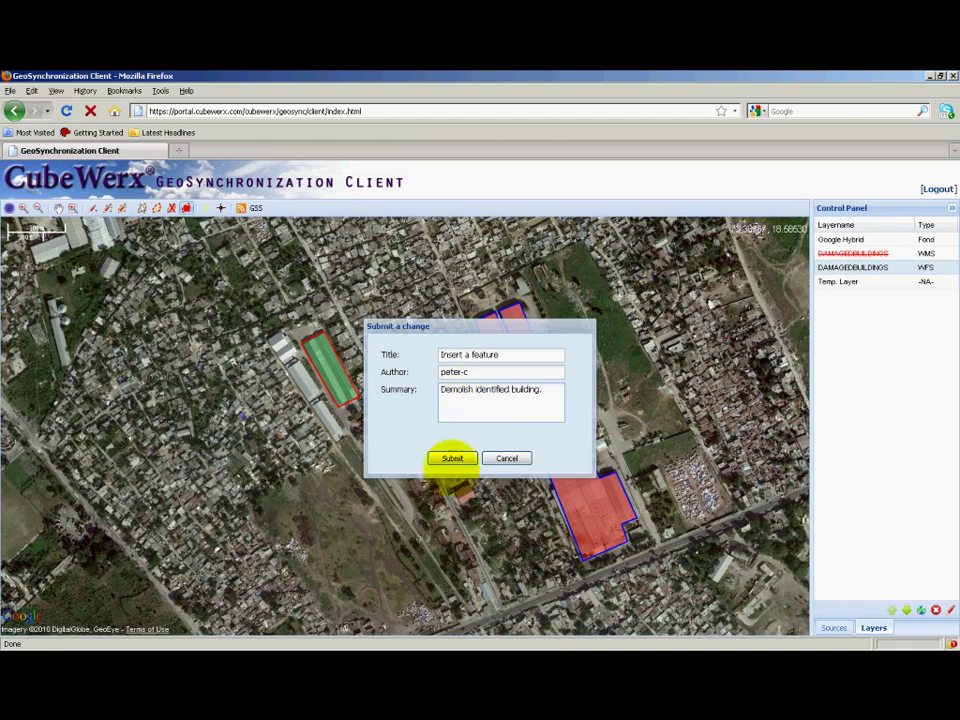
pyautogui.click(452, 458)
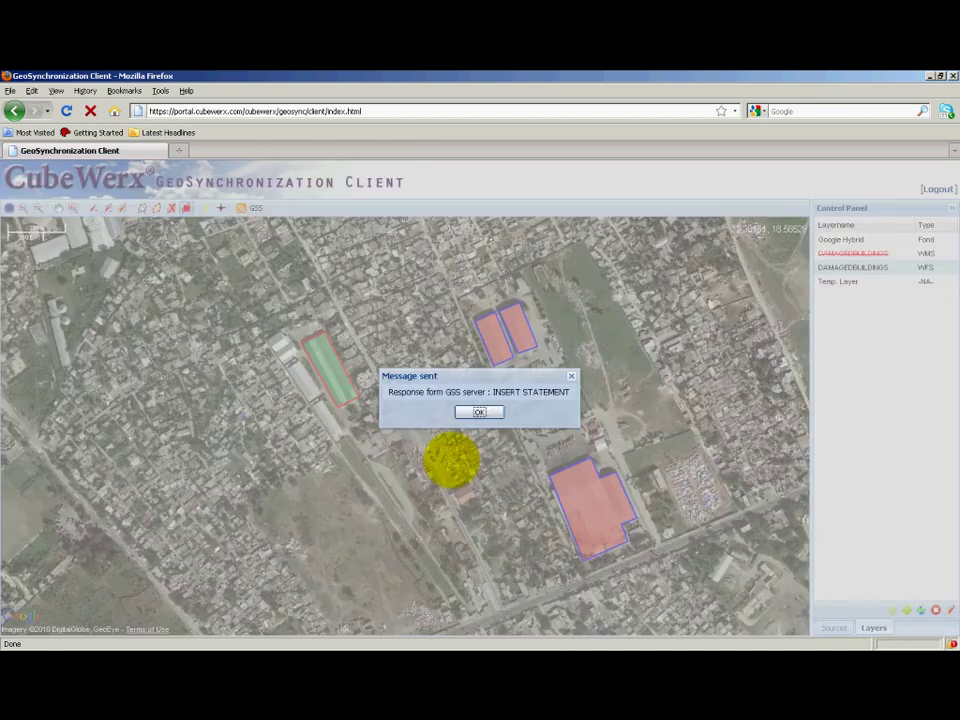
pyautogui.click(470, 412)
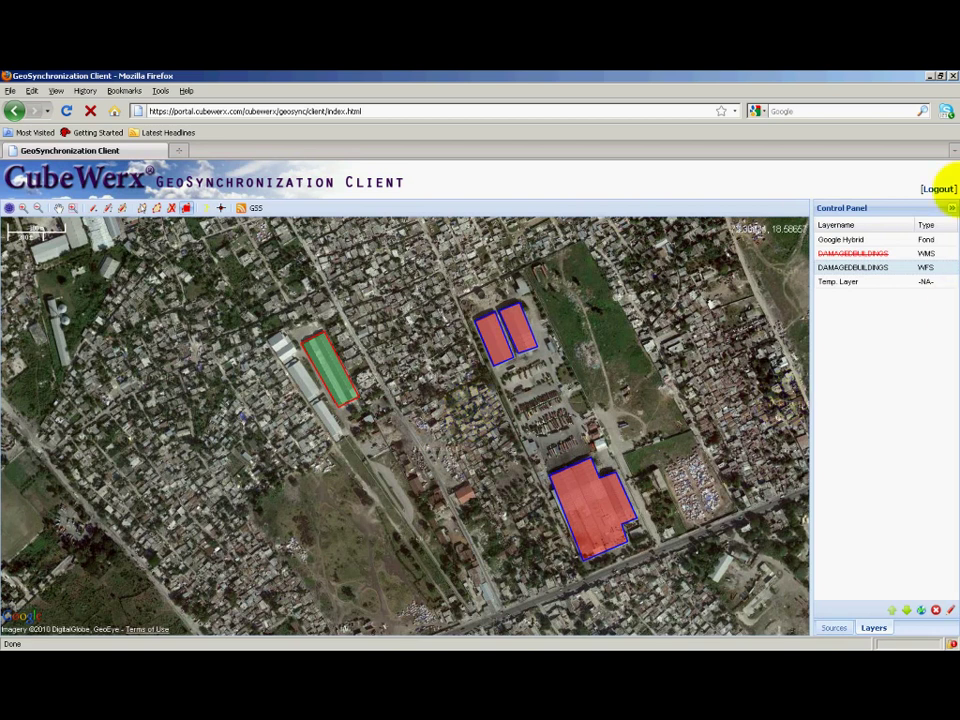
pyautogui.click(938, 189)
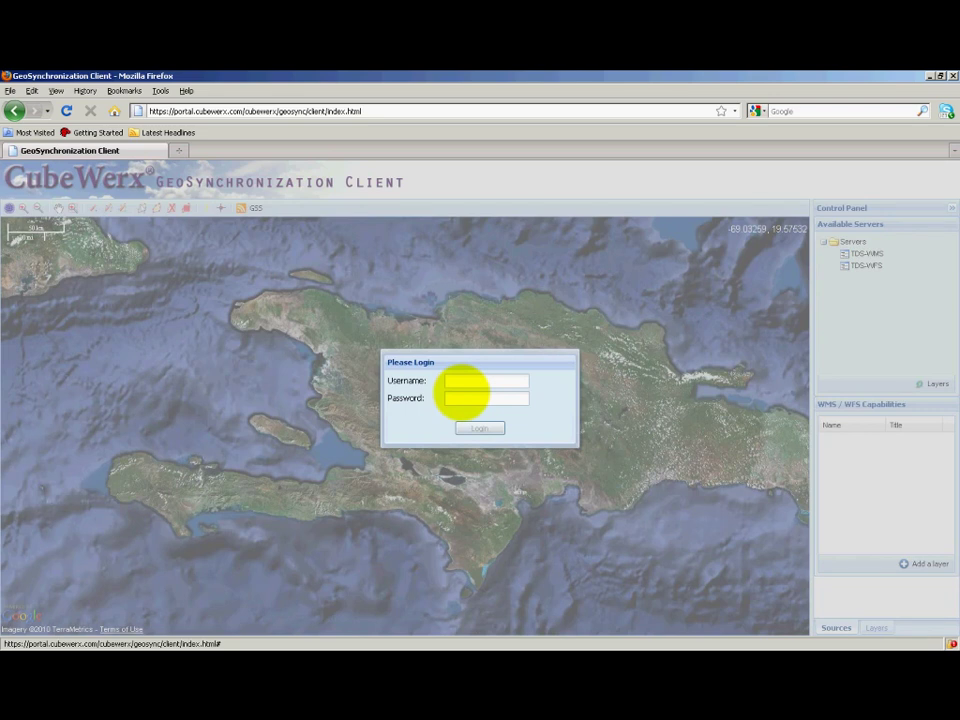
# - Log in with the integrator account's username and password and dismiss the identification notice
pyautogui.click(461, 384)
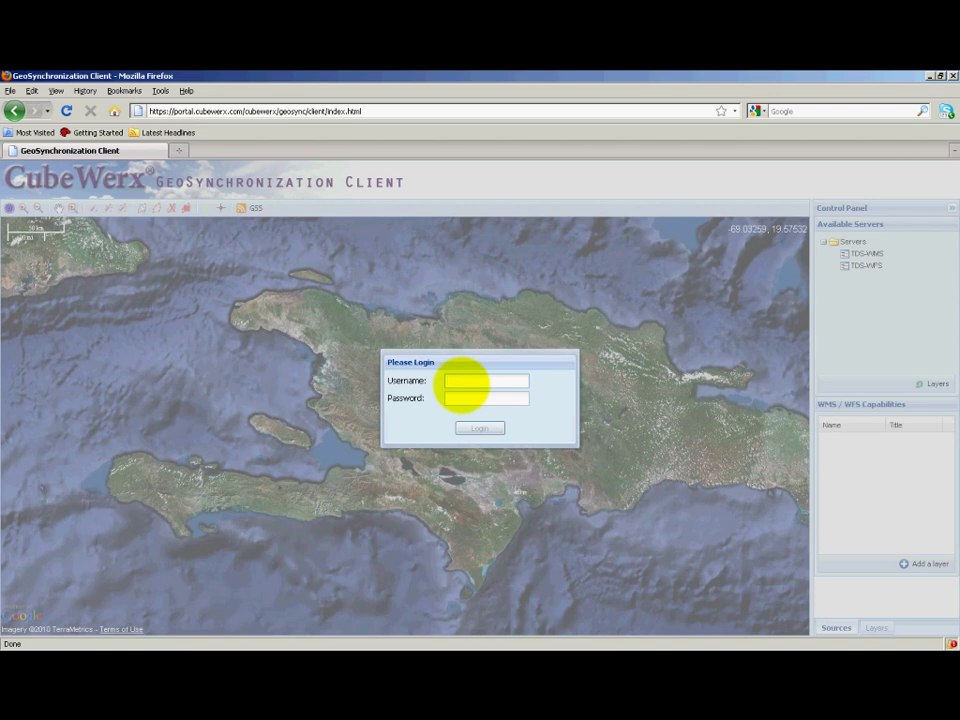
pyautogui.press('Tab')
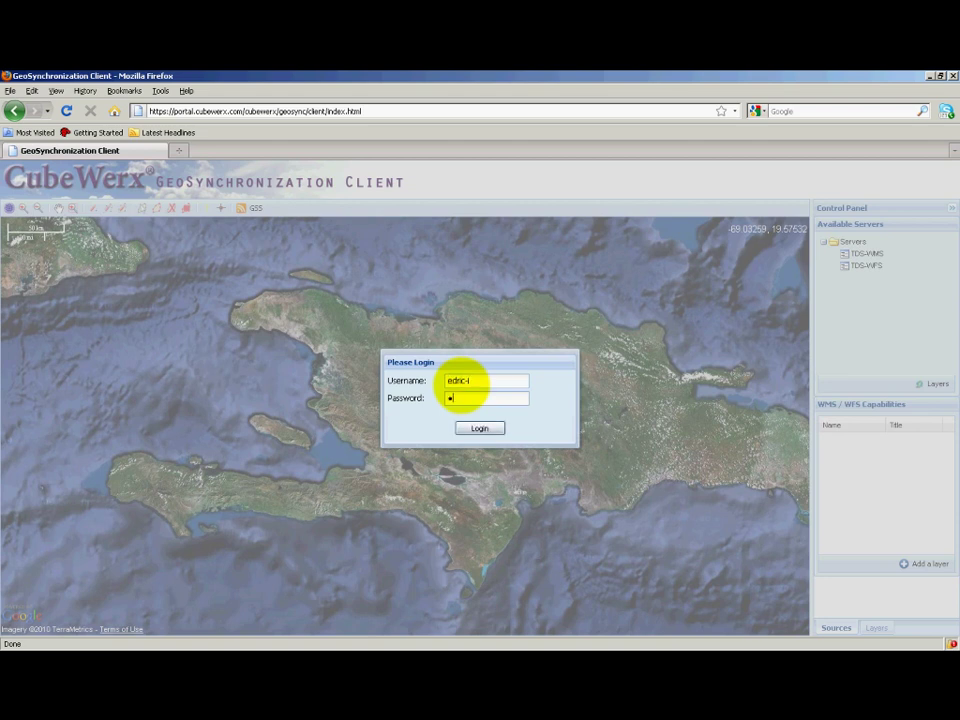
pyautogui.click(489, 429)
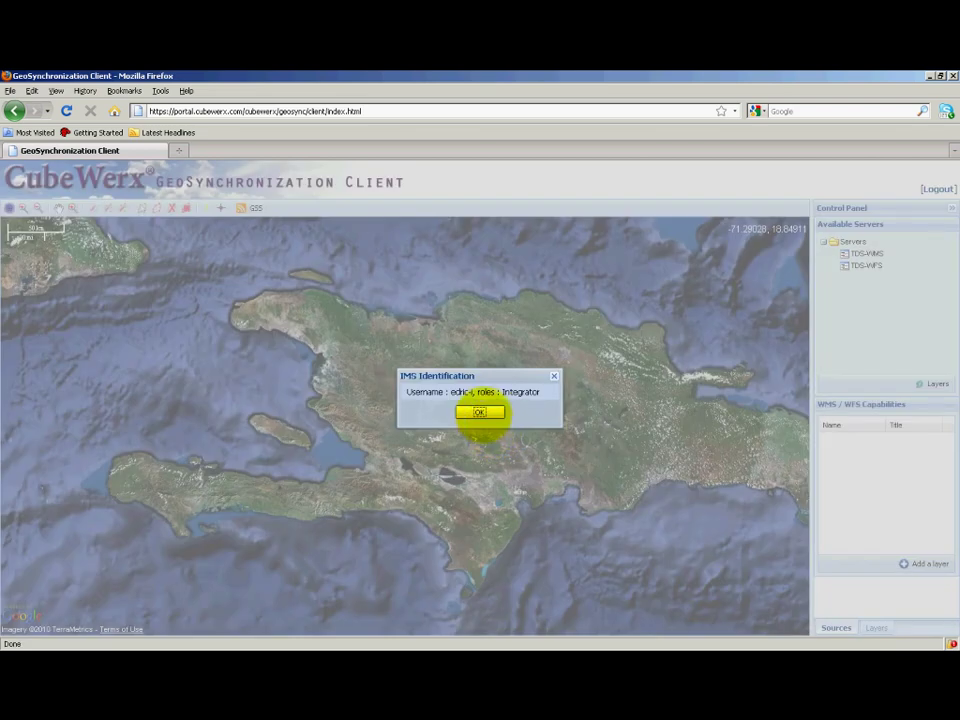
pyautogui.click(480, 412)
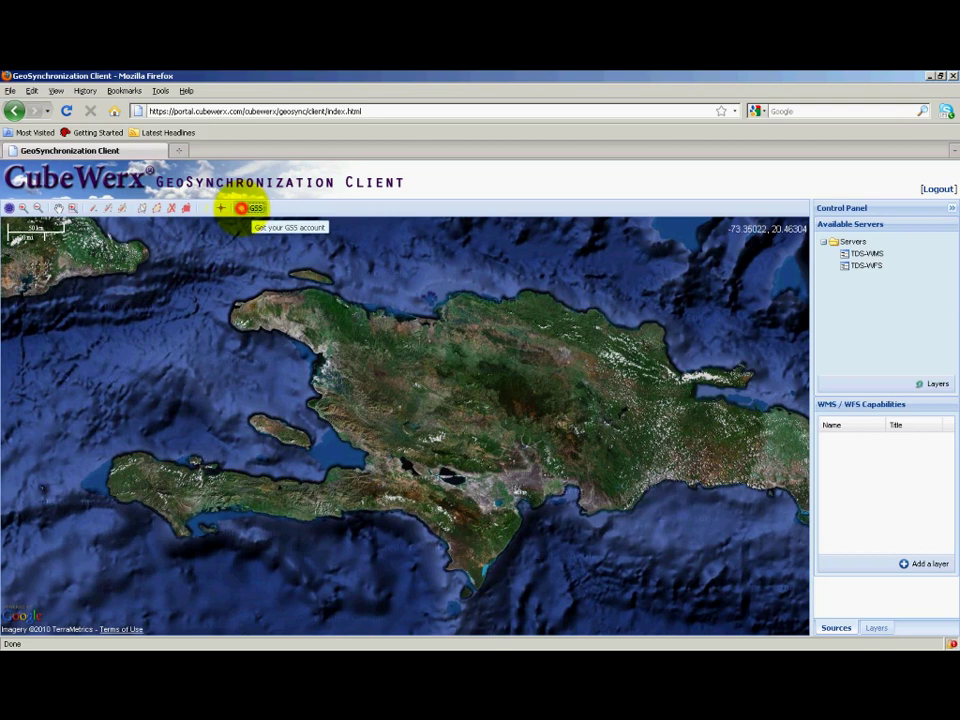
# - List the Port au Prince topic's entries under My topics and open the newest submitted feature
pyautogui.click(241, 207)
pyautogui.click(310, 331)
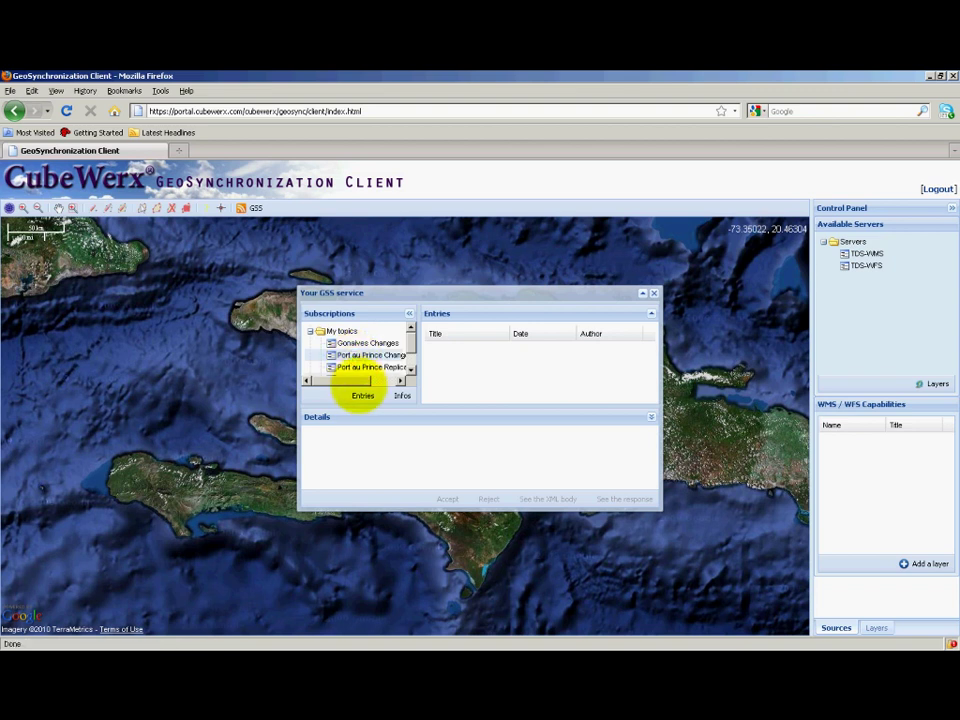
pyautogui.click(362, 395)
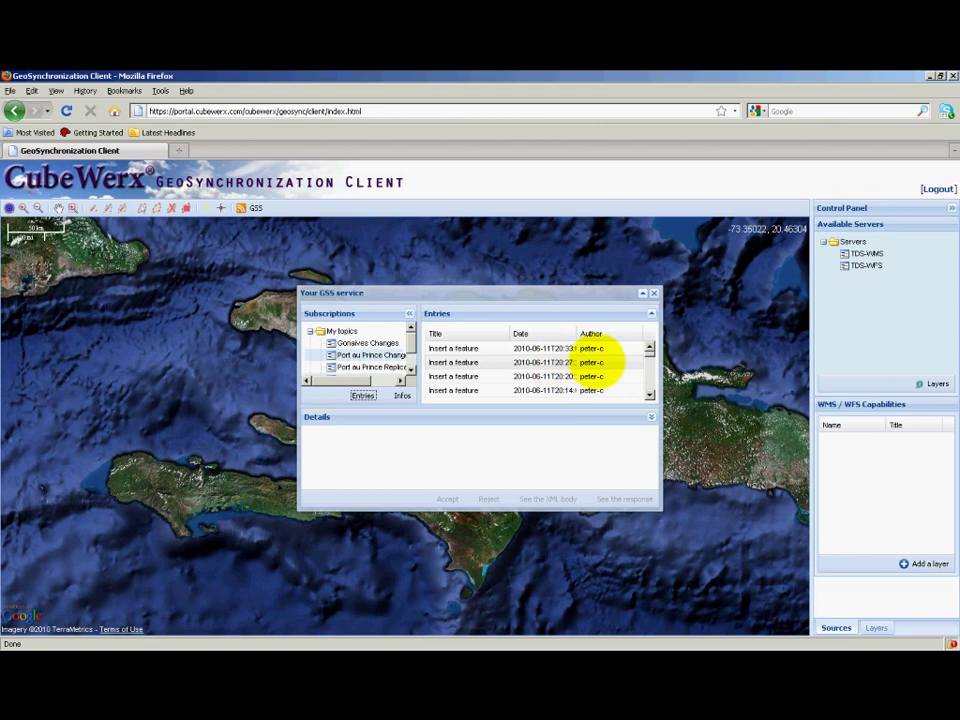
pyautogui.scroll(-3, 645, 386)
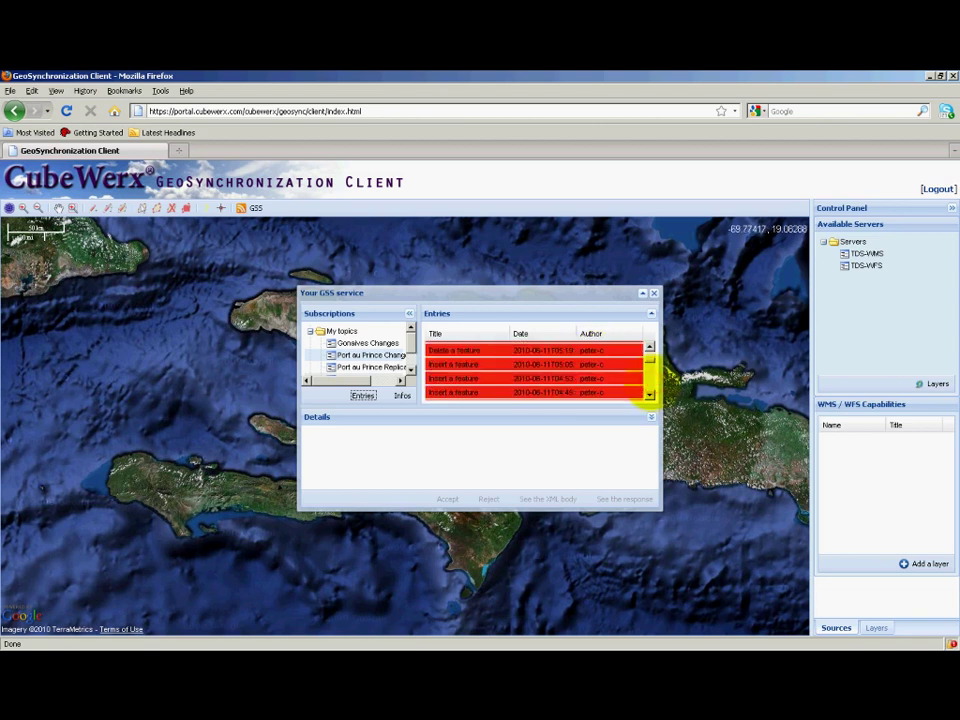
pyautogui.scroll(-3, 648, 386)
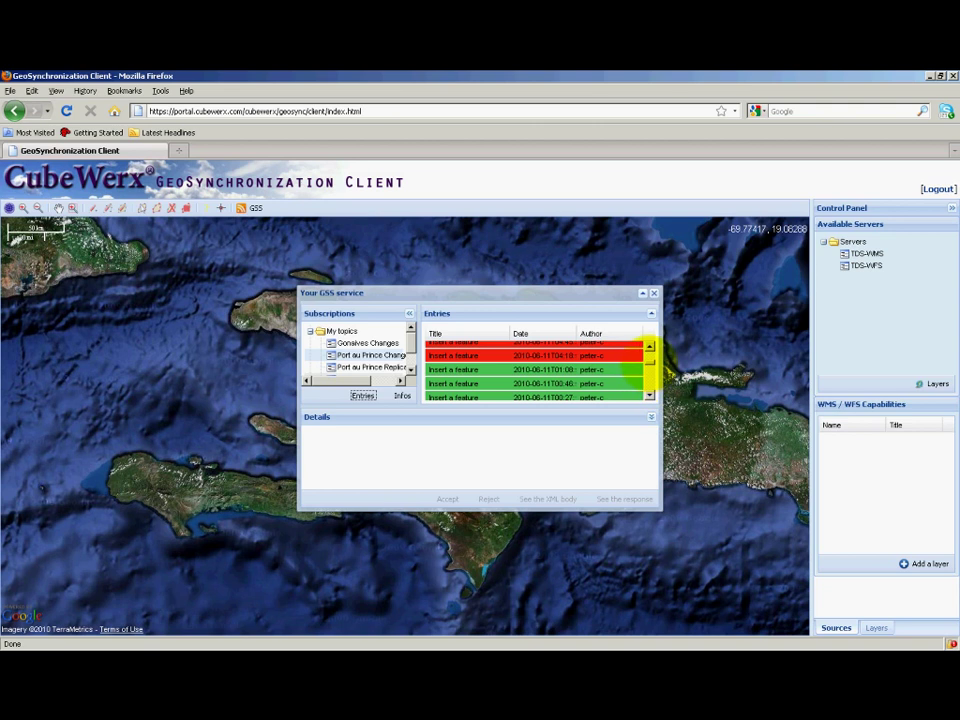
pyautogui.moveTo(650, 368); pyautogui.dragTo(647, 353)
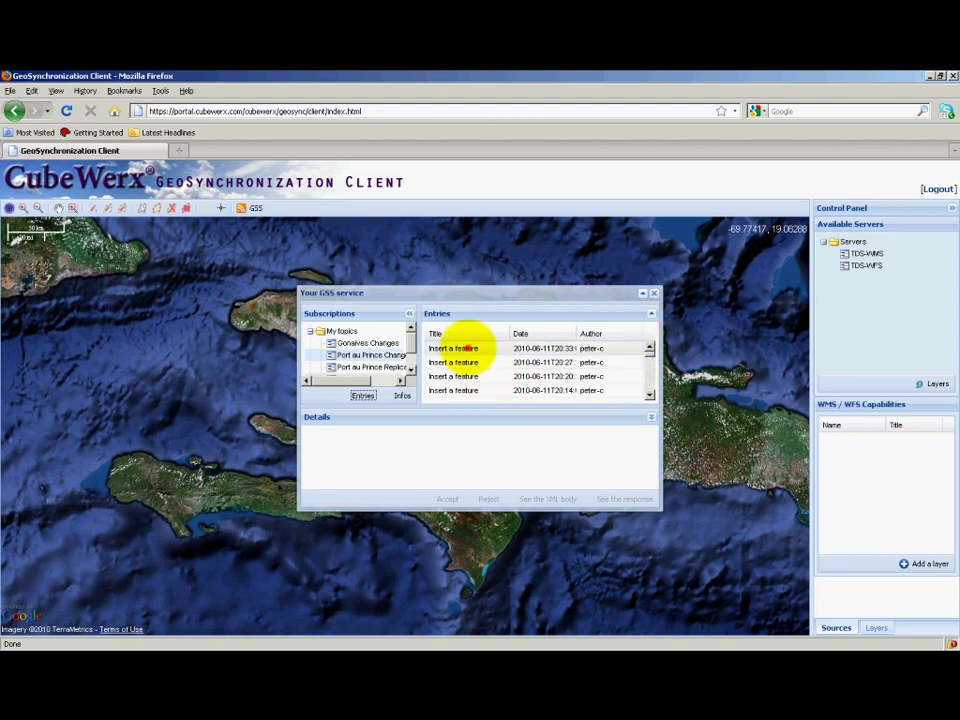
pyautogui.click(467, 348)
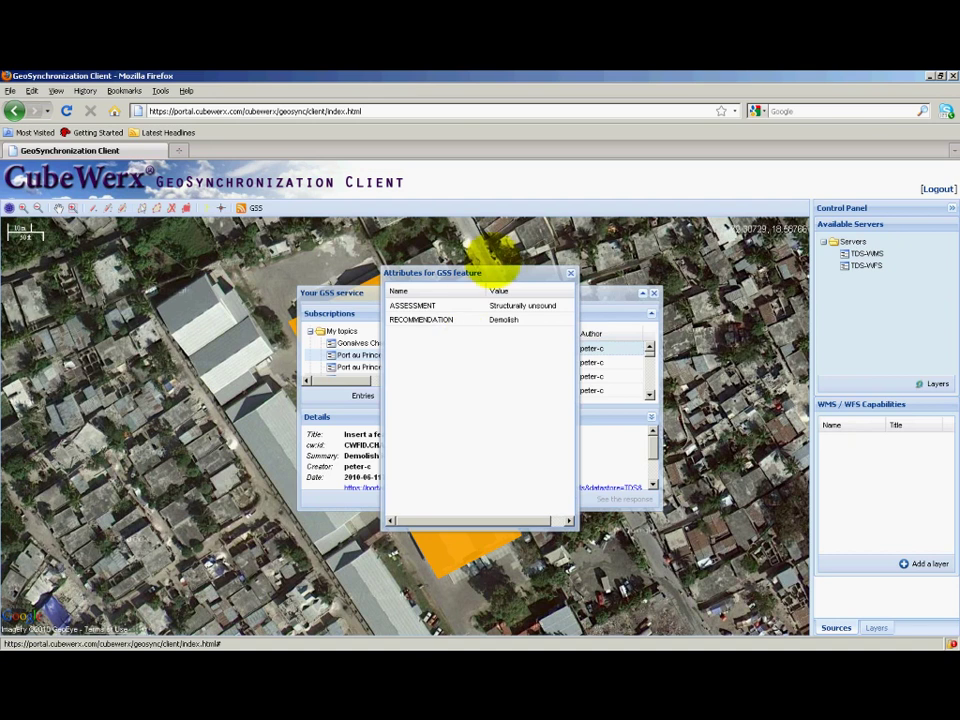
# - Move the Attributes and GSS windows off the warehouse polygon and begin accepting the entry
pyautogui.moveTo(508, 272); pyautogui.dragTo(178, 245)
pyautogui.moveTo(531, 290); pyautogui.dragTo(656, 234)
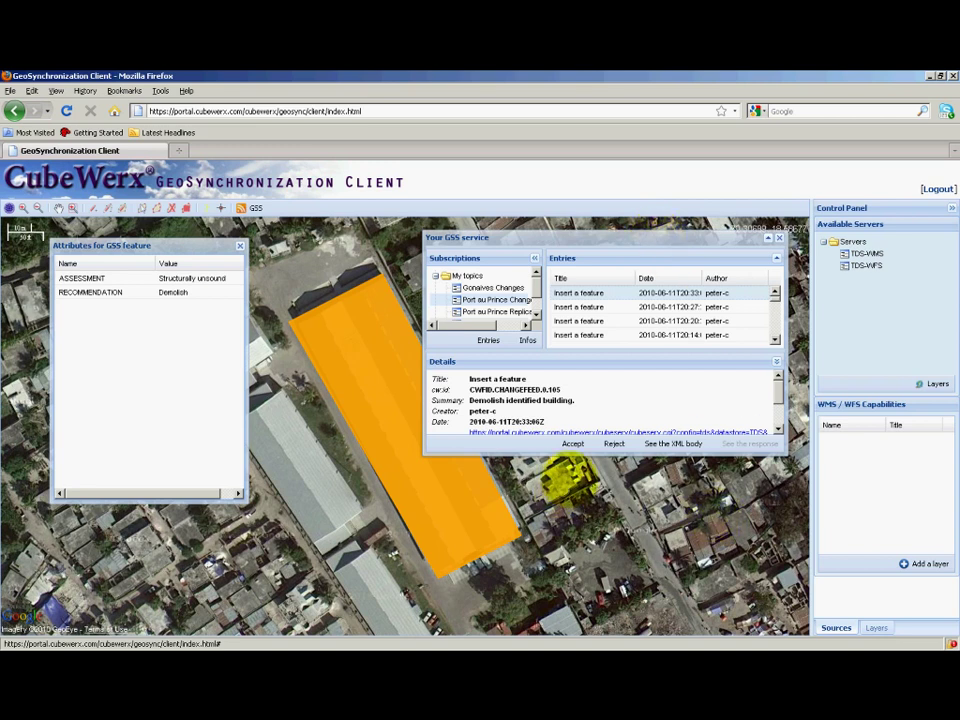
pyautogui.click(572, 443)
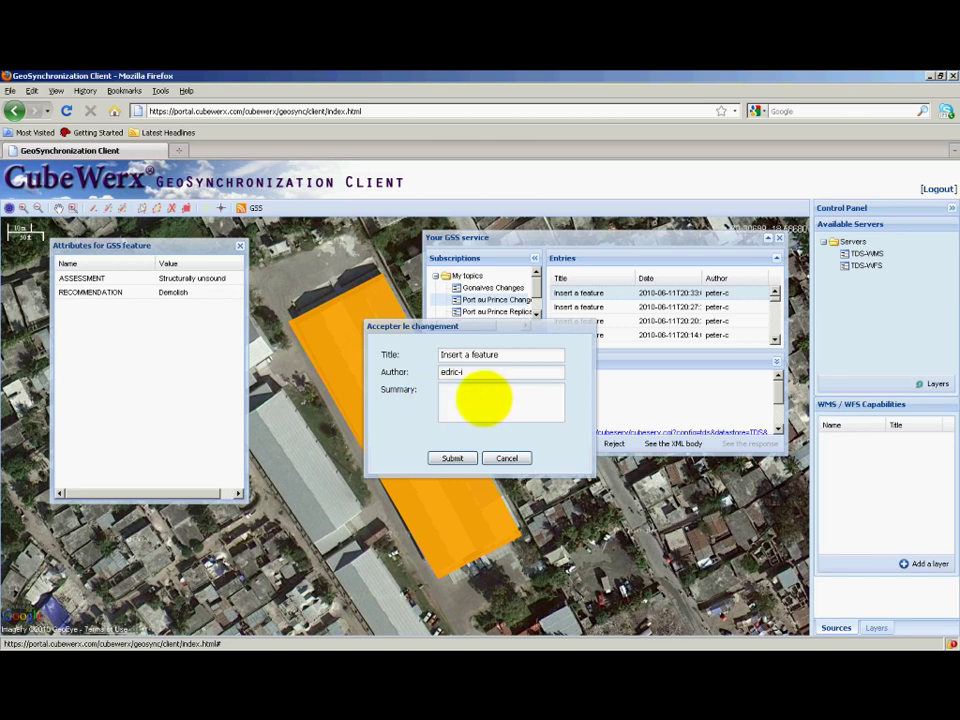
# - Accept the building polygon with the summary 'Building is schedules for demolition.'
pyautogui.click(497, 393)
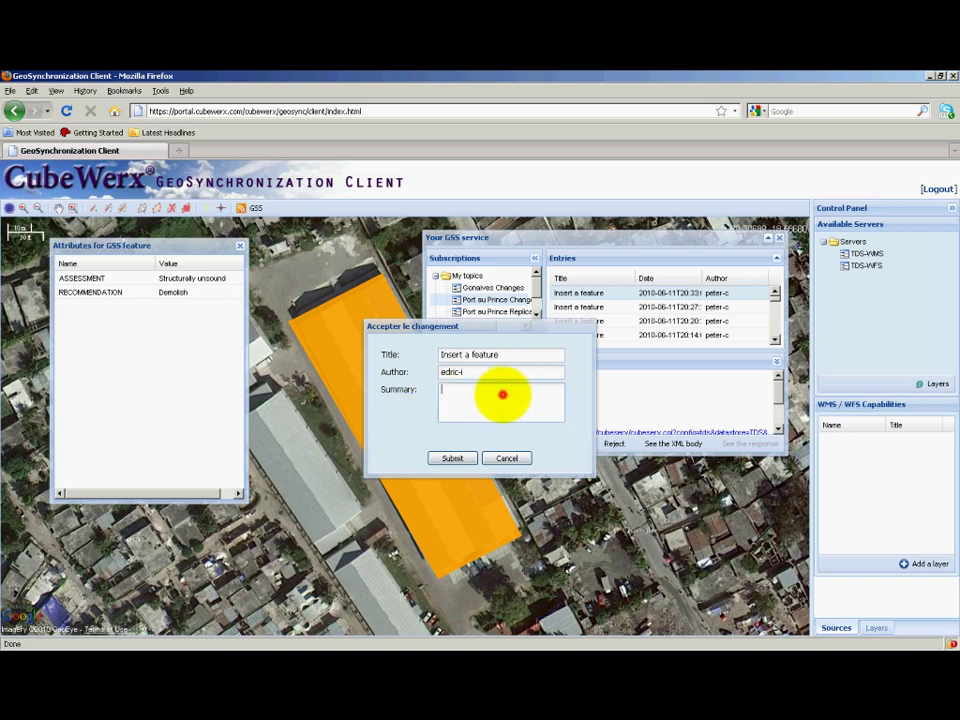
pyautogui.write('Building is schedules for demolition.')
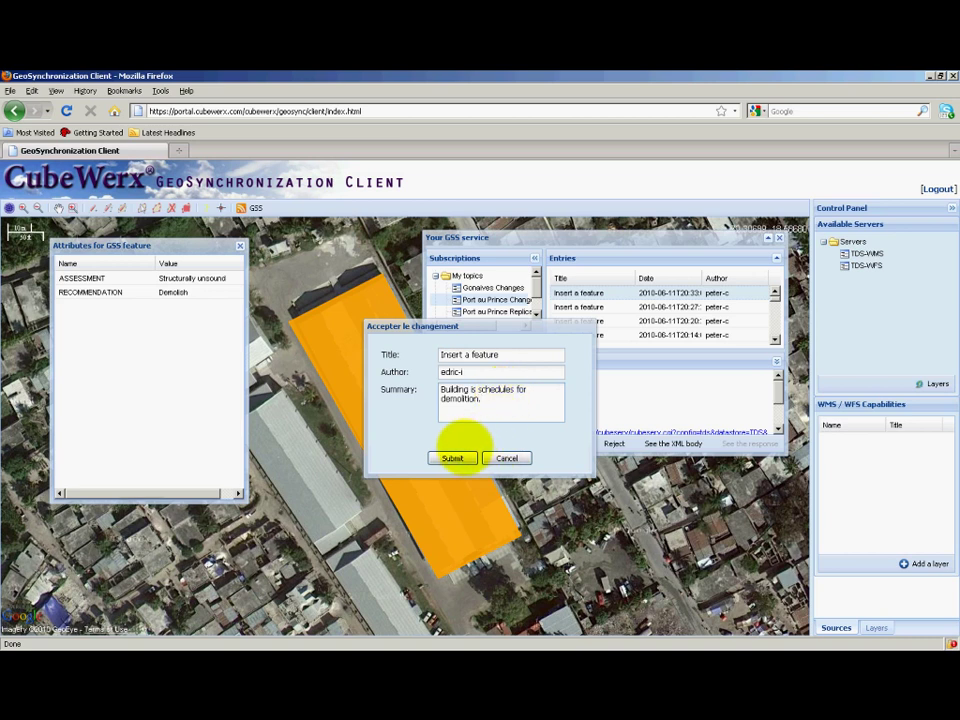
pyautogui.click(454, 458)
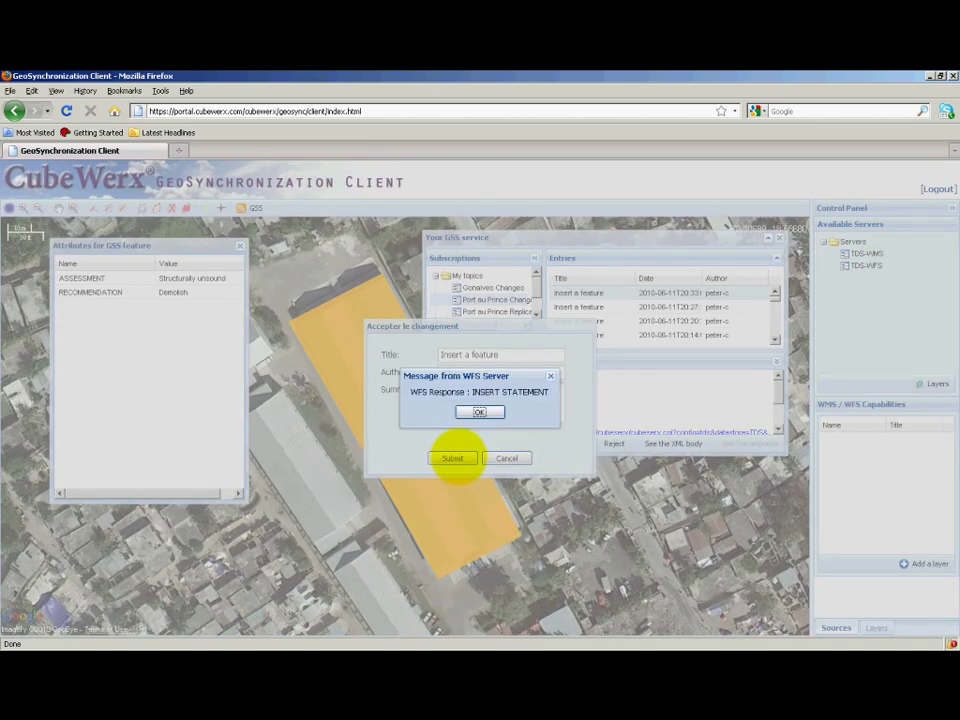
# - Acknowledge the WFS insert and GSS success messages, then sign out of the integrator session
pyautogui.click(470, 411)
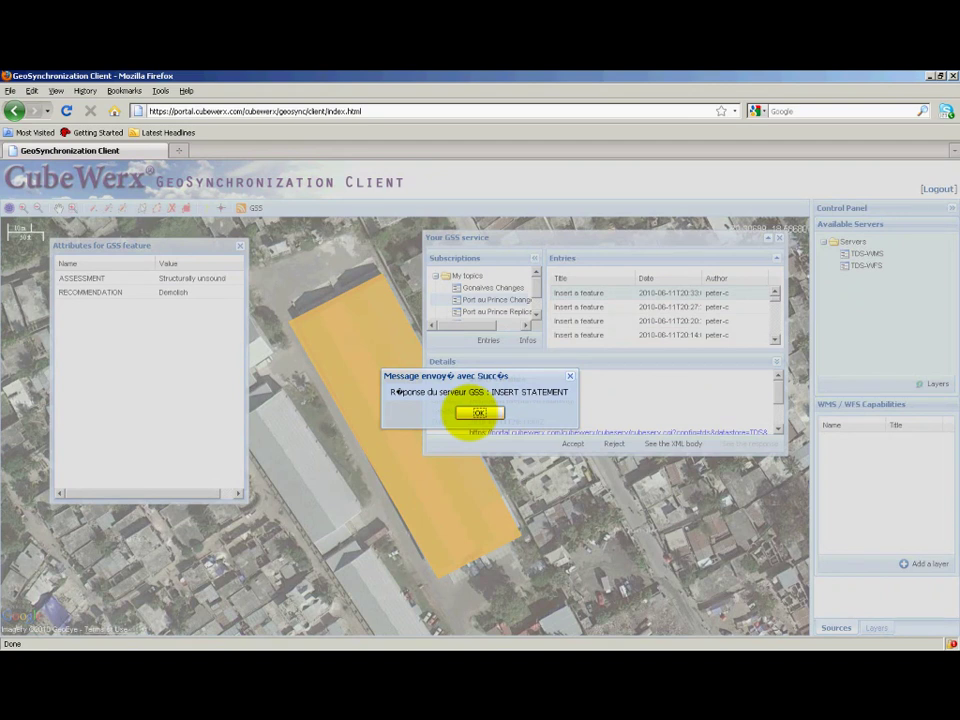
pyautogui.click(479, 412)
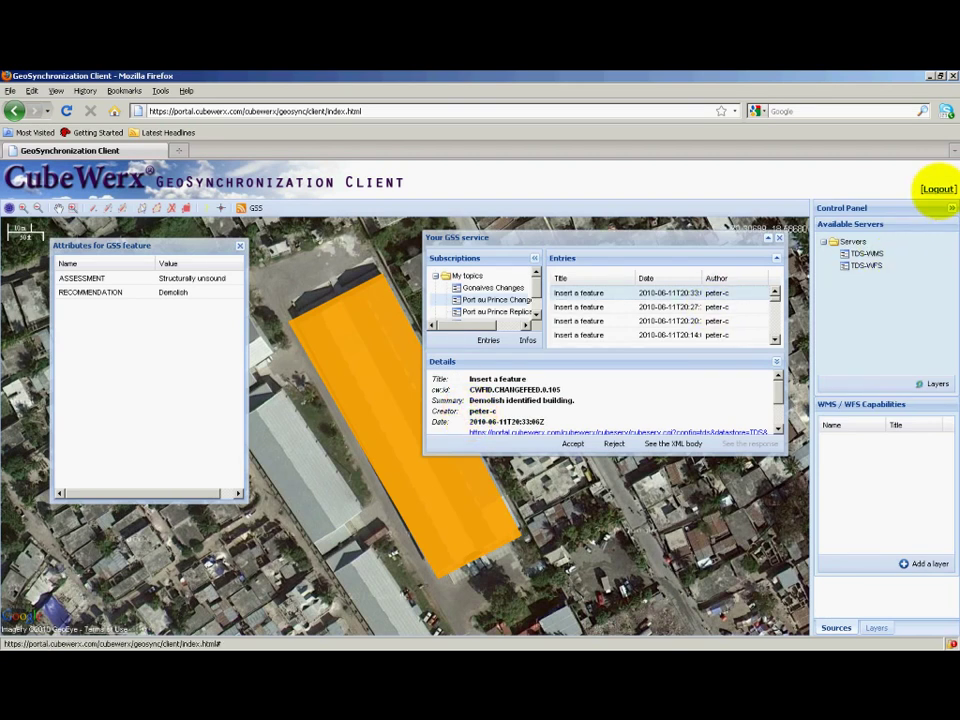
pyautogui.click(938, 189)
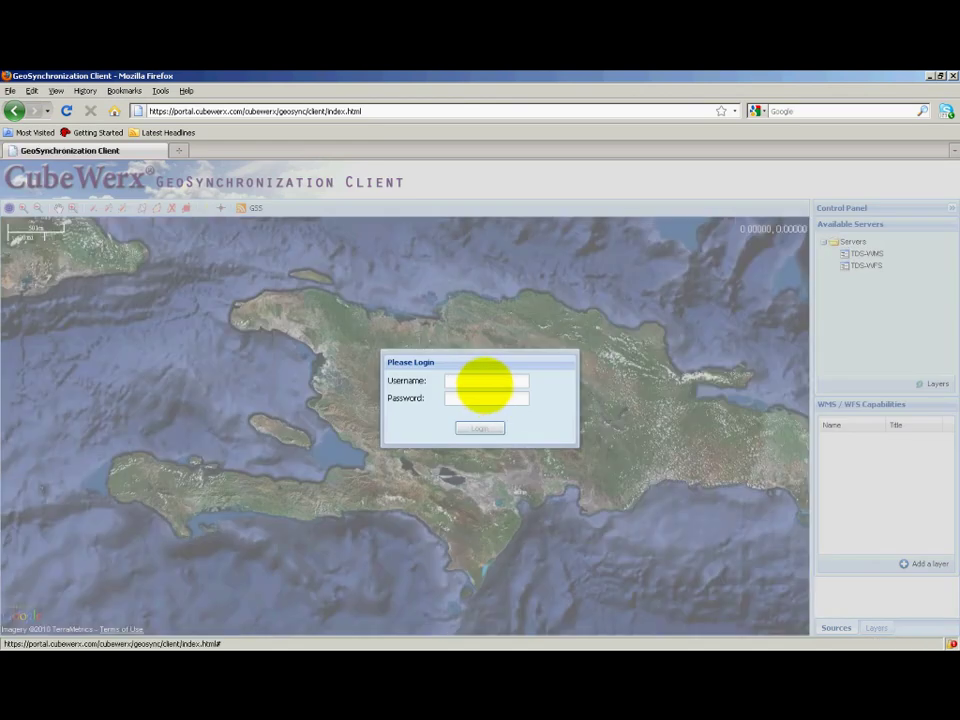
# - Log in with the collector's username and password and dismiss the identification notice
pyautogui.click(484, 382)
pyautogui.write('peter-c')
pyautogui.press('Tab')
pyautogui.write('*******')
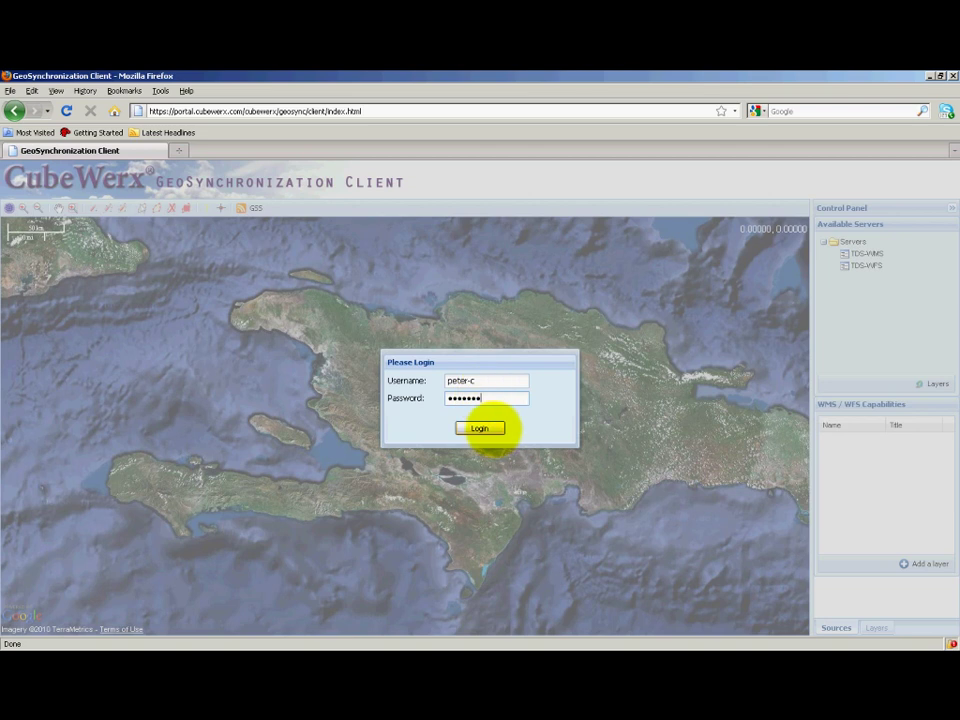
pyautogui.click(489, 429)
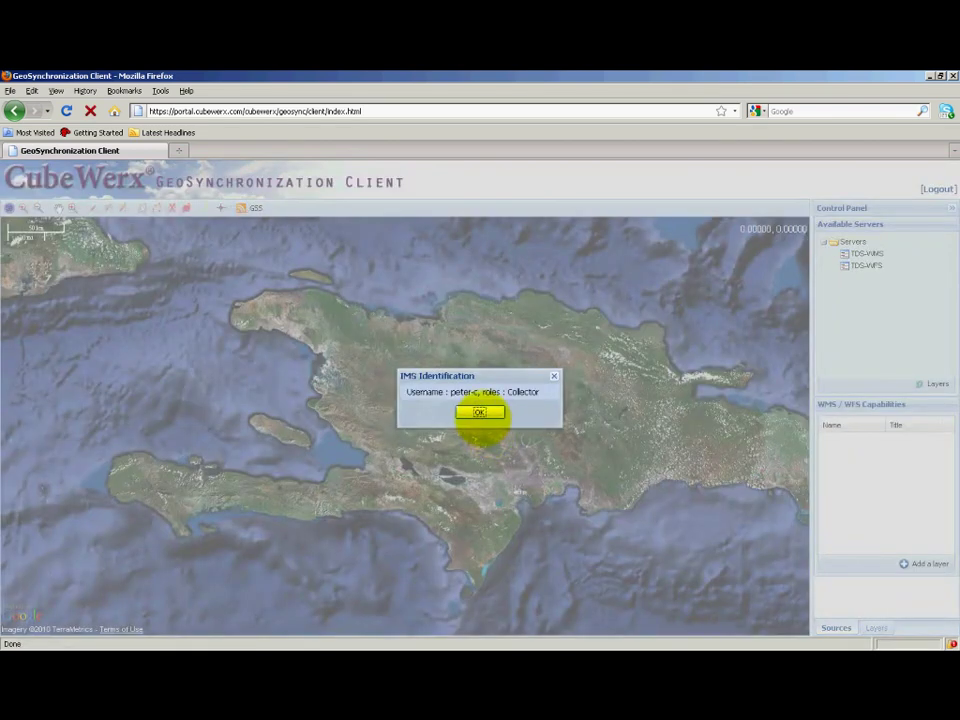
pyautogui.click(479, 412)
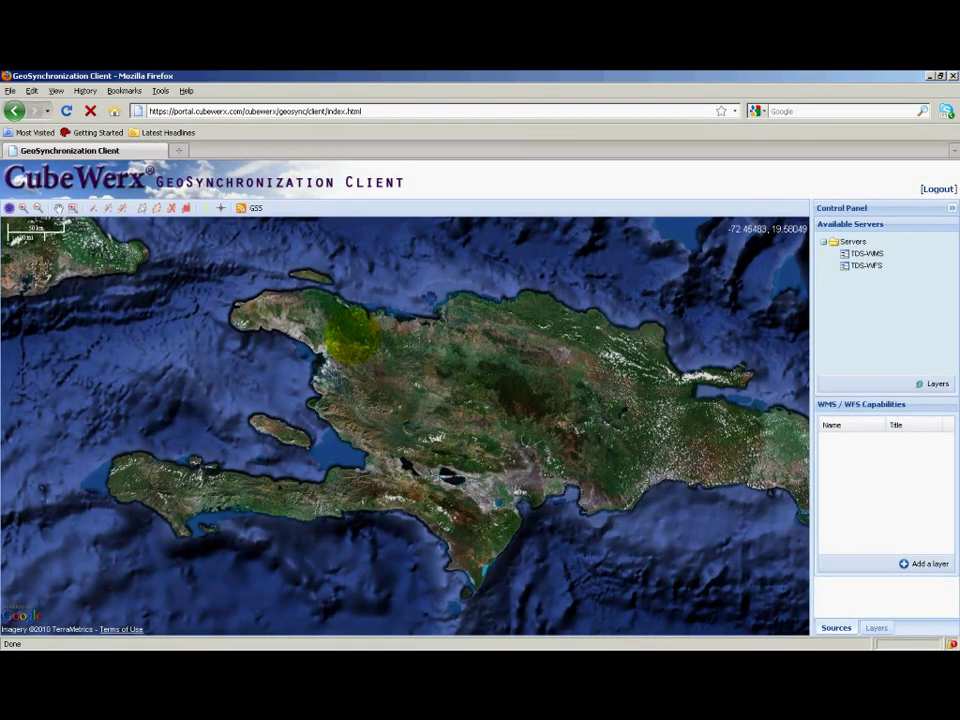
# - In the GSS window, list the Port au Prince Changes entries and open the newest green entry on the map
pyautogui.click(243, 209)
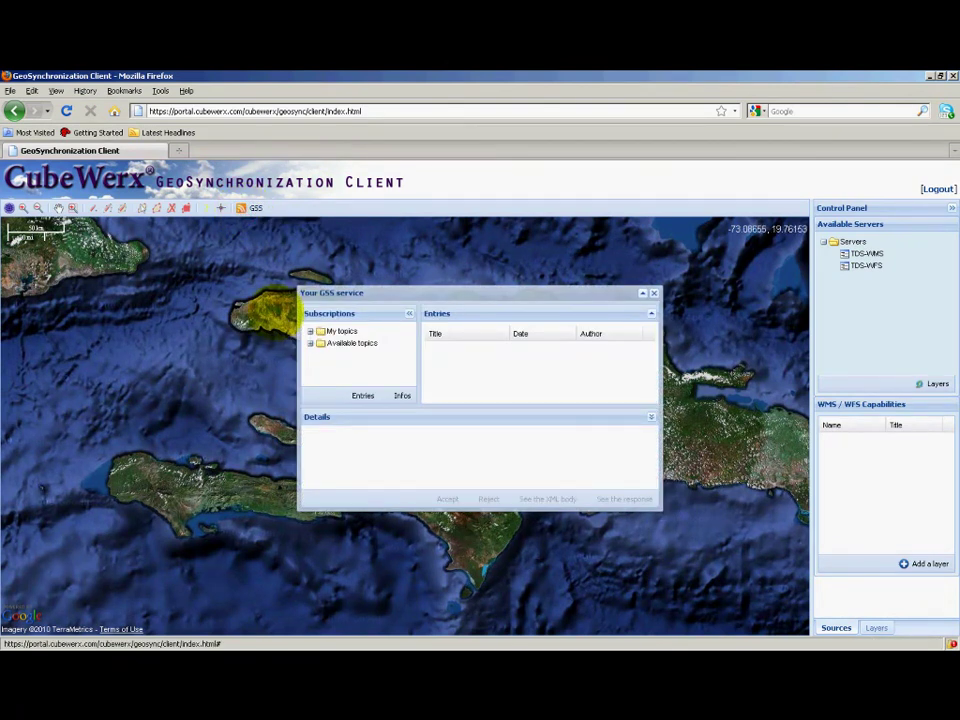
pyautogui.click(310, 331)
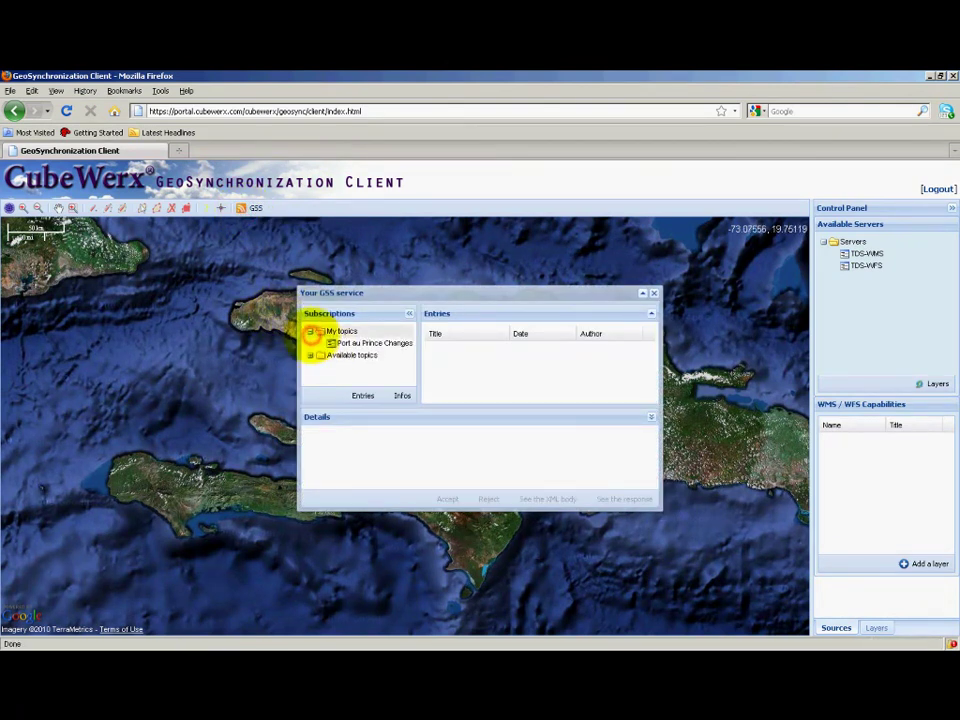
pyautogui.click(352, 343)
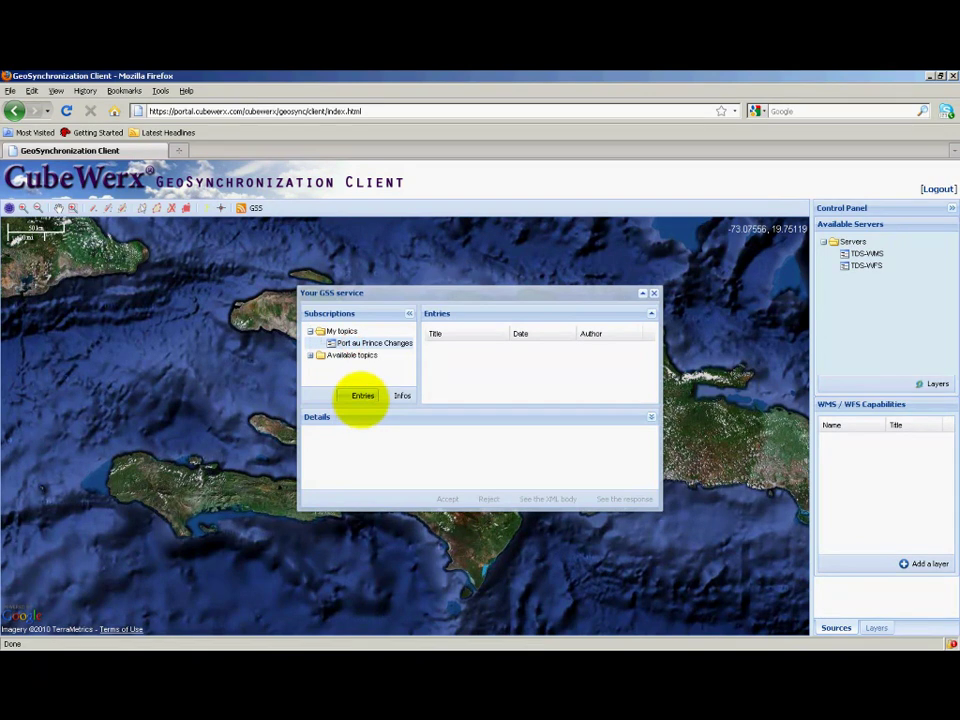
pyautogui.click(362, 396)
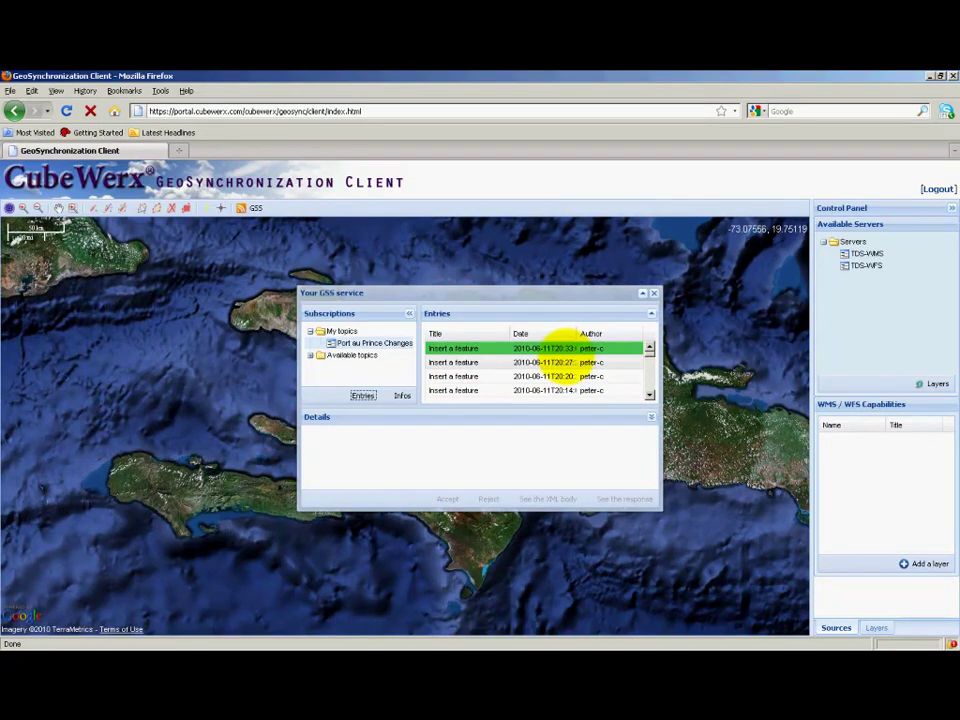
pyautogui.click(562, 347)
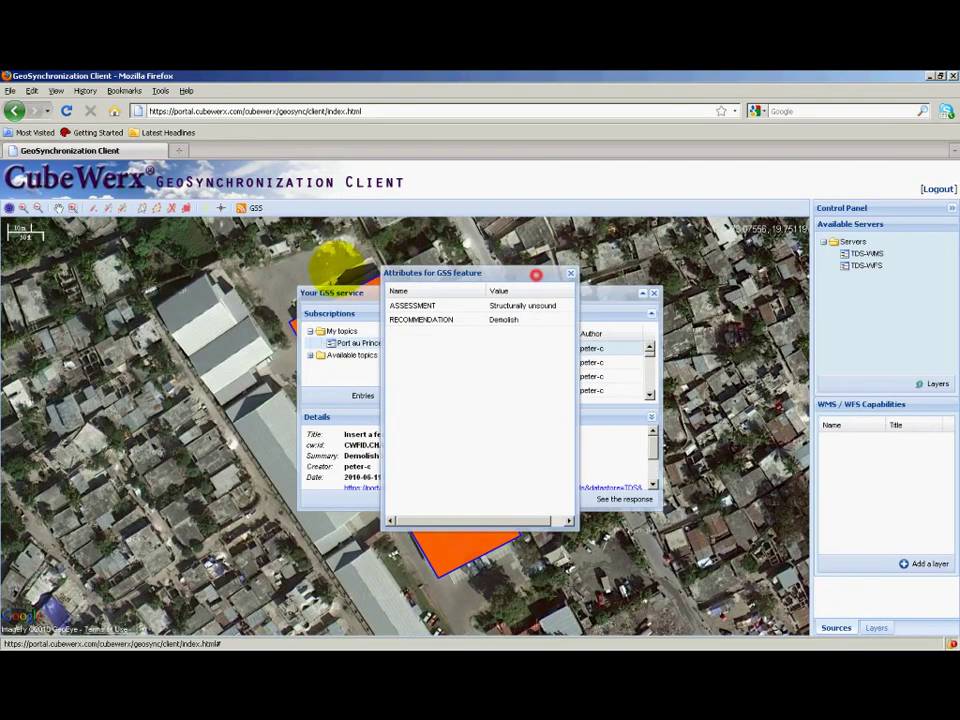
# - Move the Attributes and GSS windows off the building and show the integrator's ACCEPTED response
pyautogui.moveTo(533, 270); pyautogui.dragTo(218, 250)
pyautogui.moveTo(534, 289); pyautogui.dragTo(668, 227)
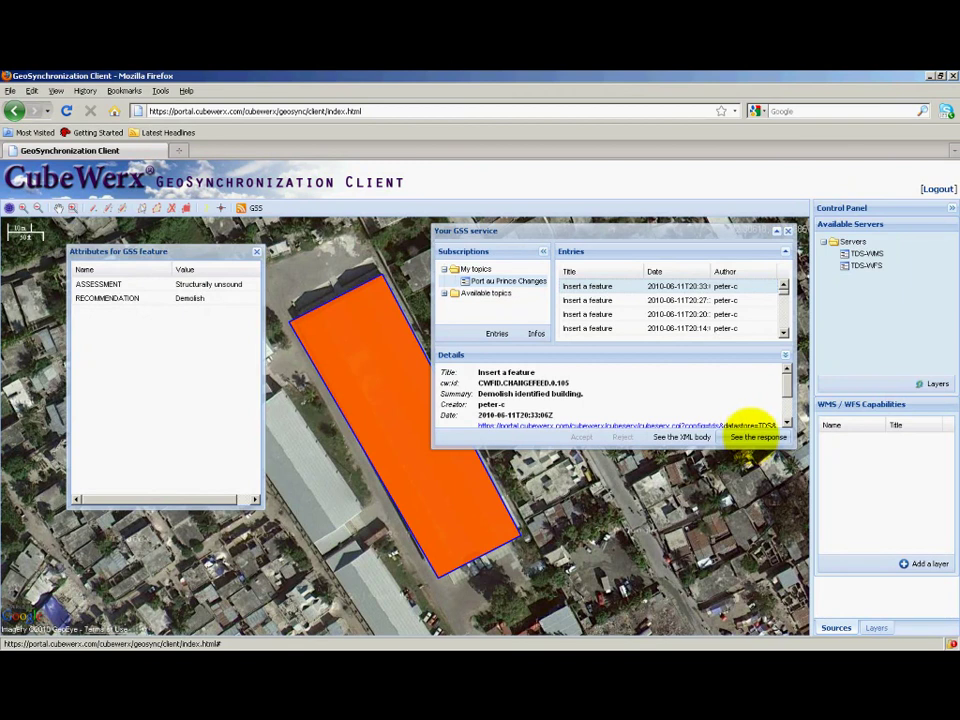
pyautogui.click(755, 437)
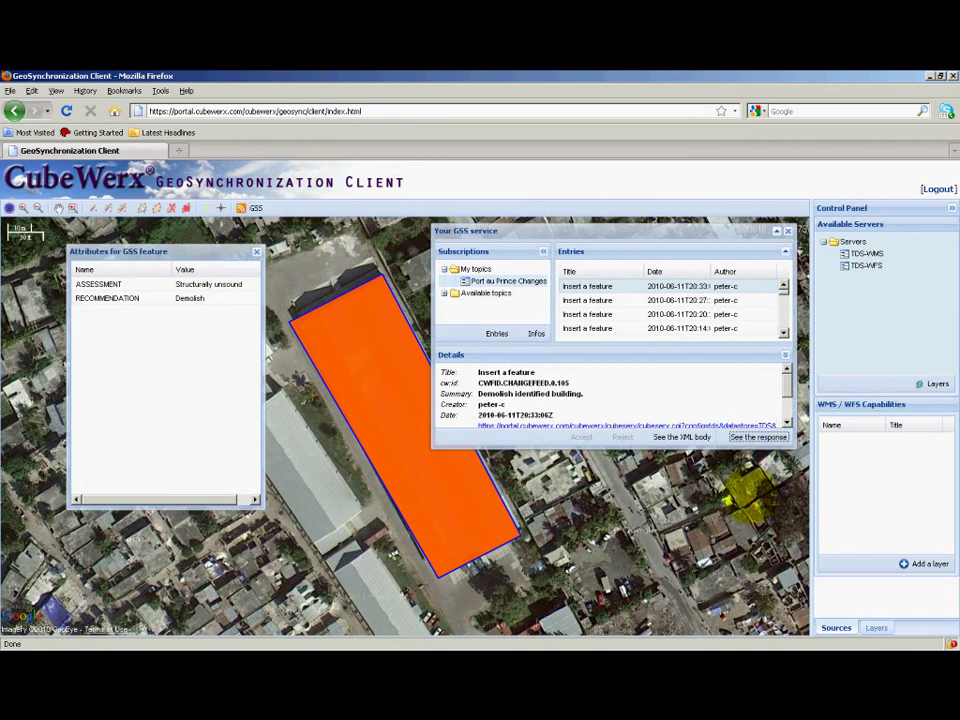
pyautogui.click(755, 437)
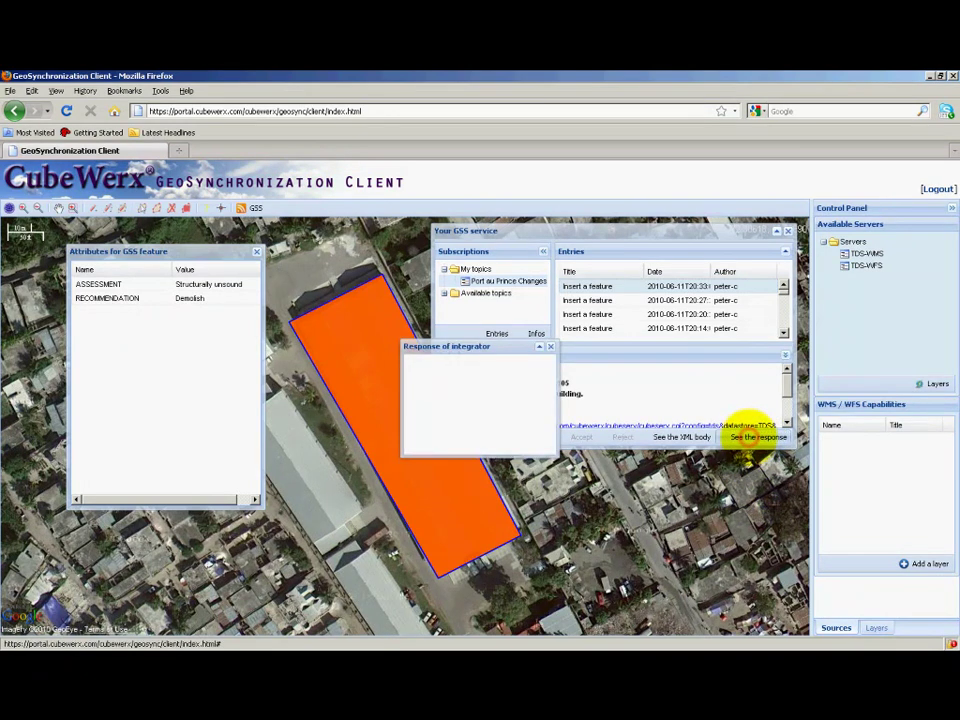